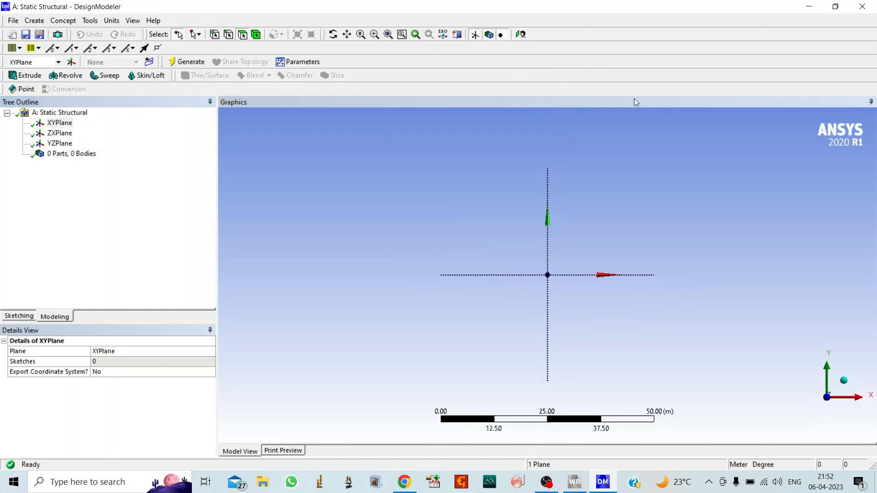
Step: Set the model's length units to millimetres
left_click(112, 21)
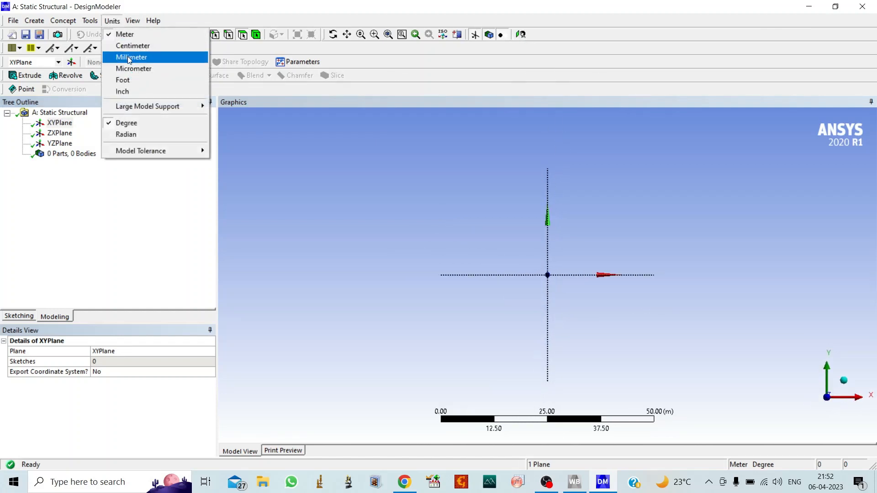
left_click(127, 56)
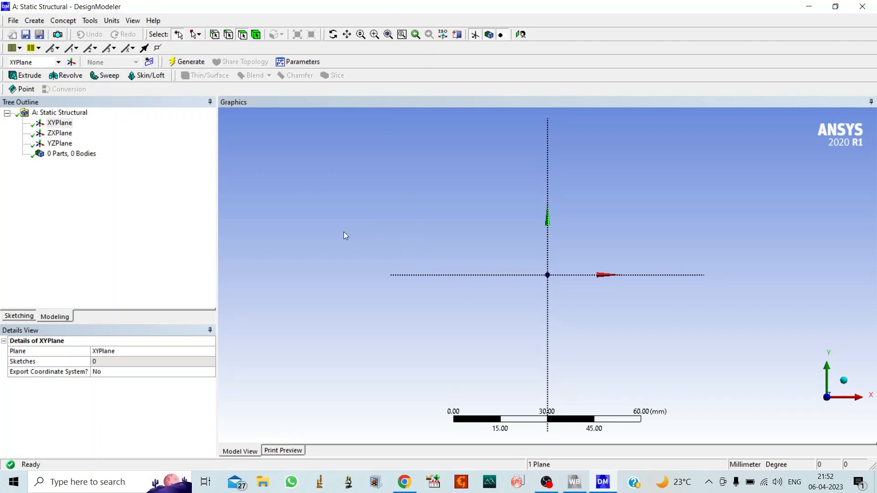
Step: On XYPlane, sketch an upright rectangle about 10.6 × 46.2 mm on the X axis and an adjoining horizontal one about 70.4 × 17.2 mm from its lower-right corner
left_click(17, 316)
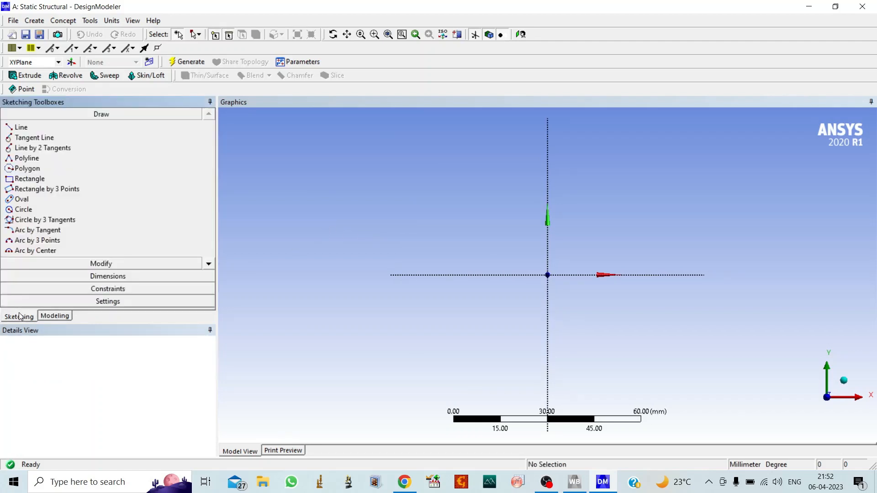
left_click(30, 179)
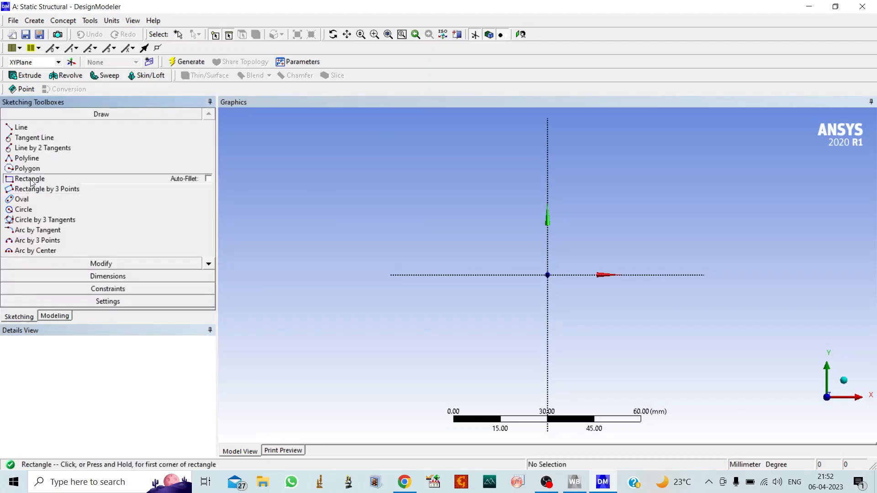
left_click(507, 273)
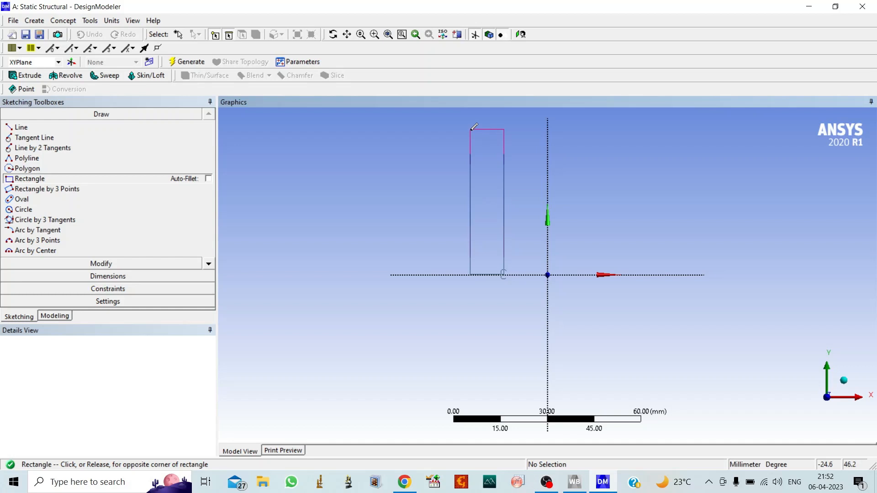
left_click(470, 130)
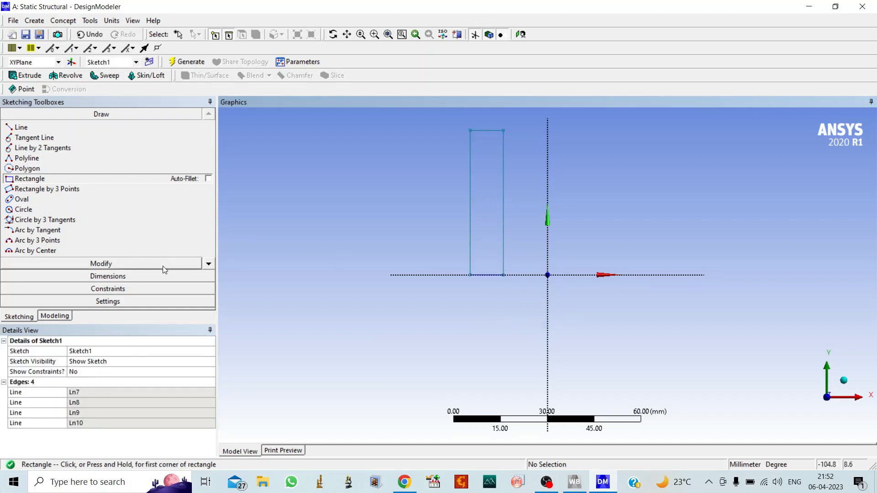
left_click(503, 275)
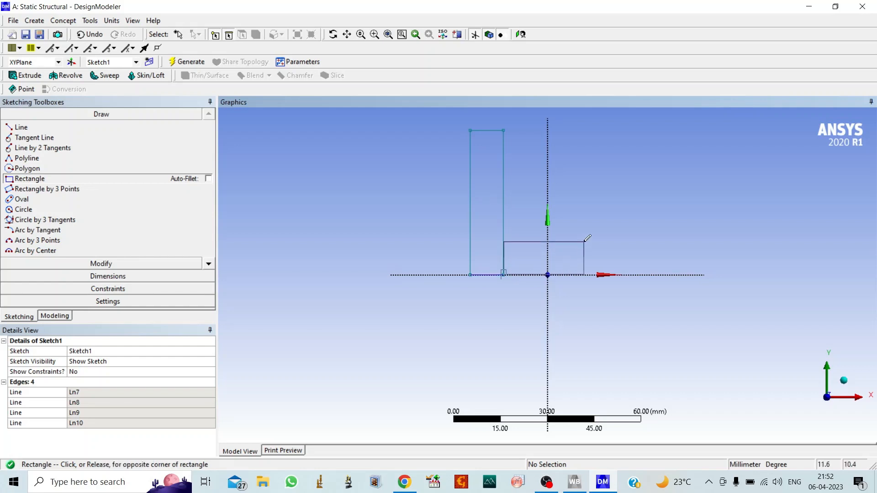
left_click(725, 220)
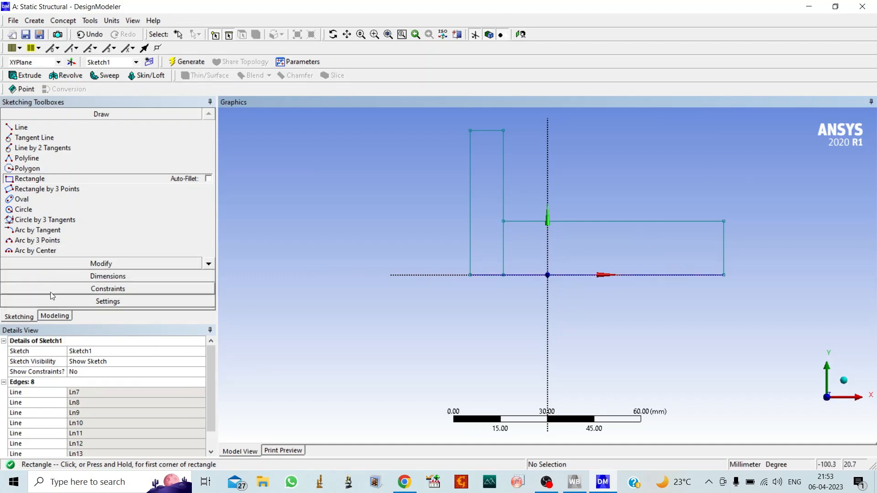
Step: Add general dimensions for the upright rectangle's height and width and the horizontal rectangle's length and height
left_click(45, 276)
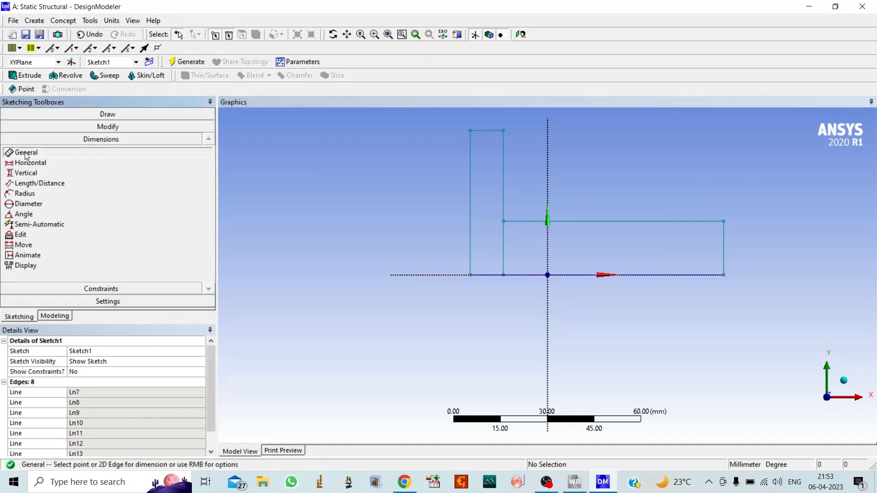
left_click(469, 237)
left_click(447, 239)
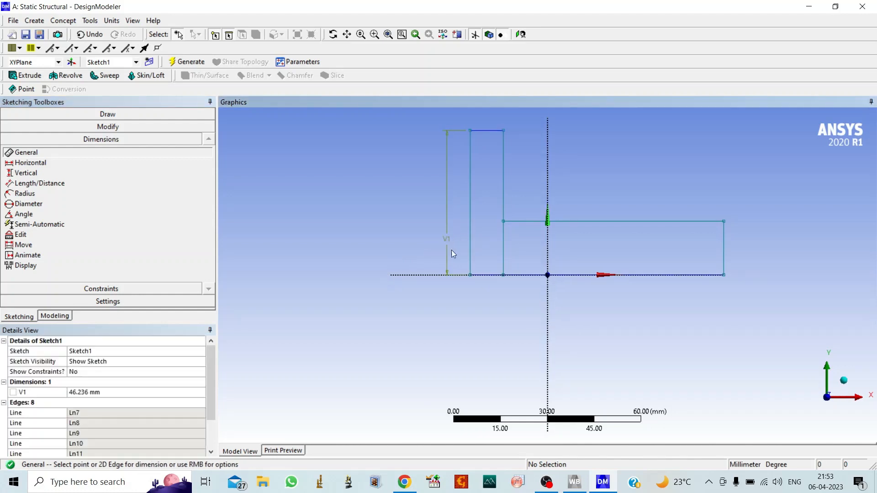
left_click(492, 276)
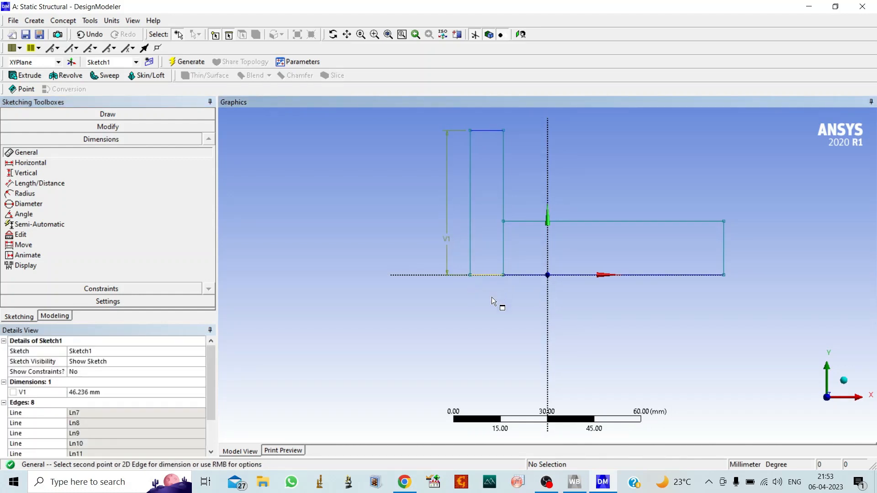
left_click(493, 311)
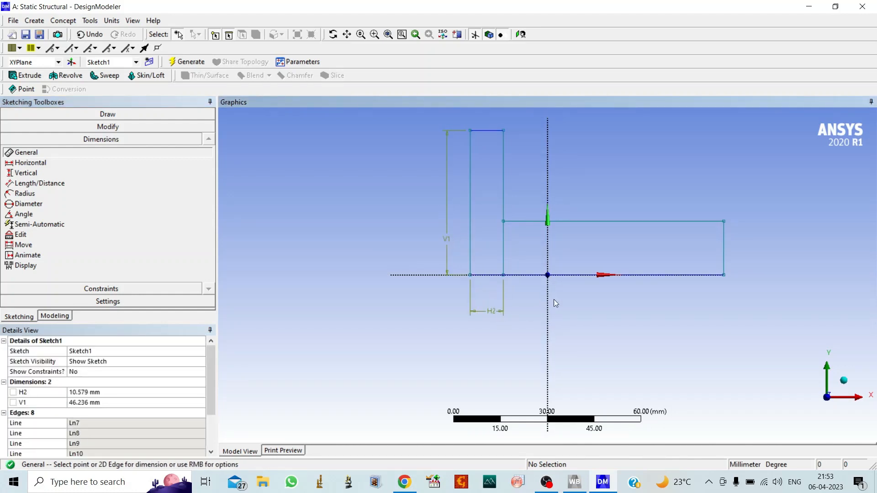
left_click(627, 221)
left_click(624, 196)
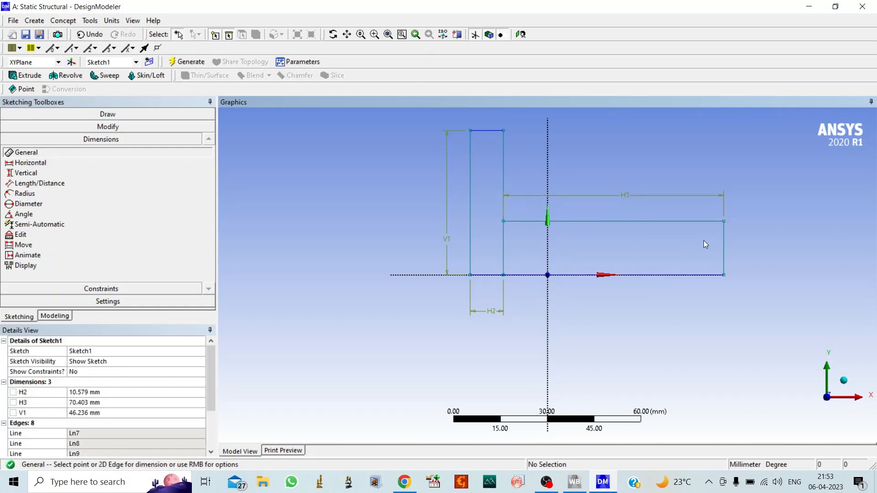
left_click(724, 242)
left_click(746, 243)
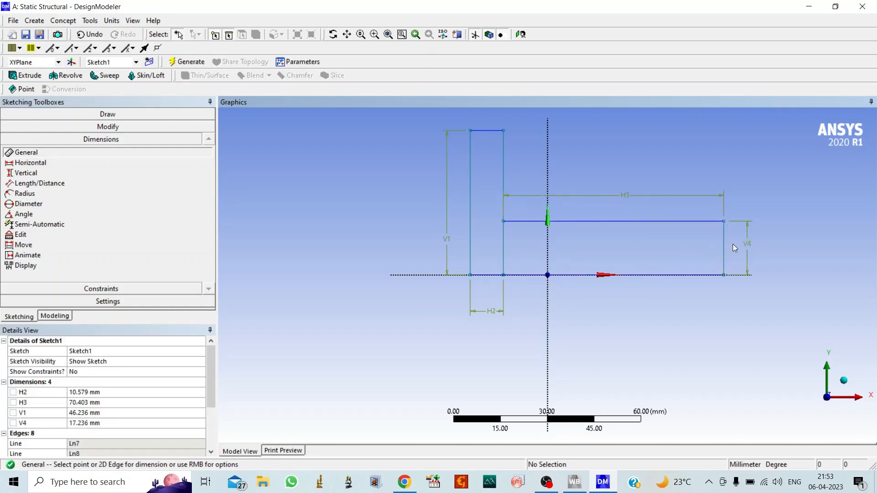
Step: Set the upright rectangle to 15 mm wide and 100 mm high, and the horizontal rectangle to 100 mm long and 15 mm high
left_click(93, 393)
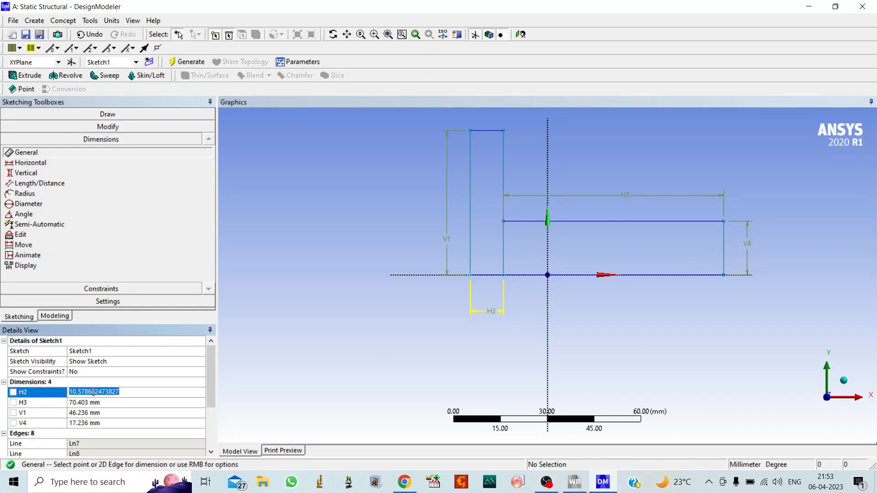
type("15")
left_click(84, 402)
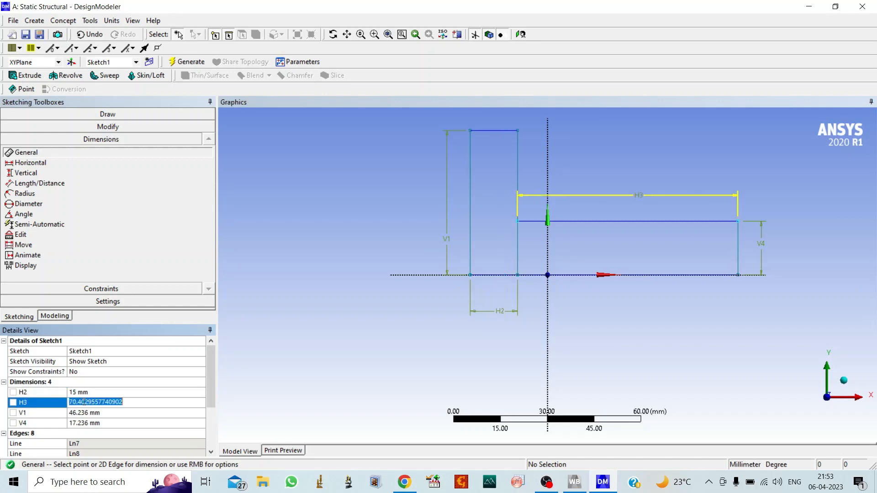
type("100")
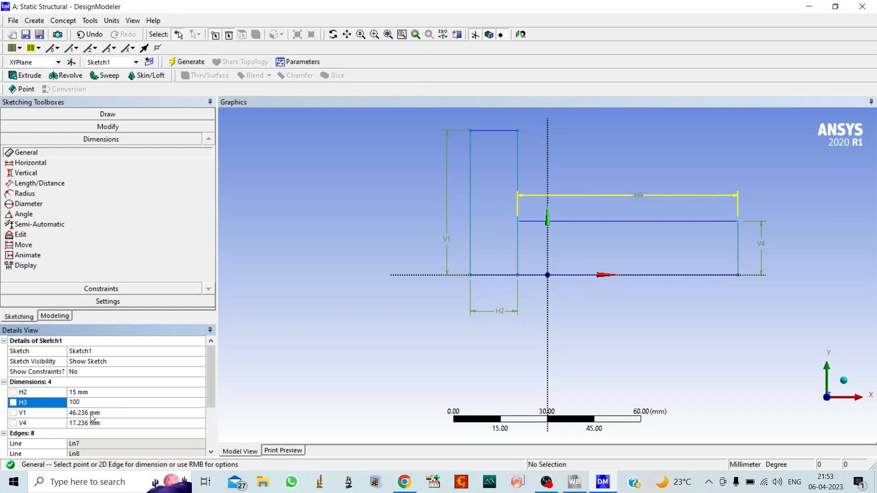
left_click(91, 413)
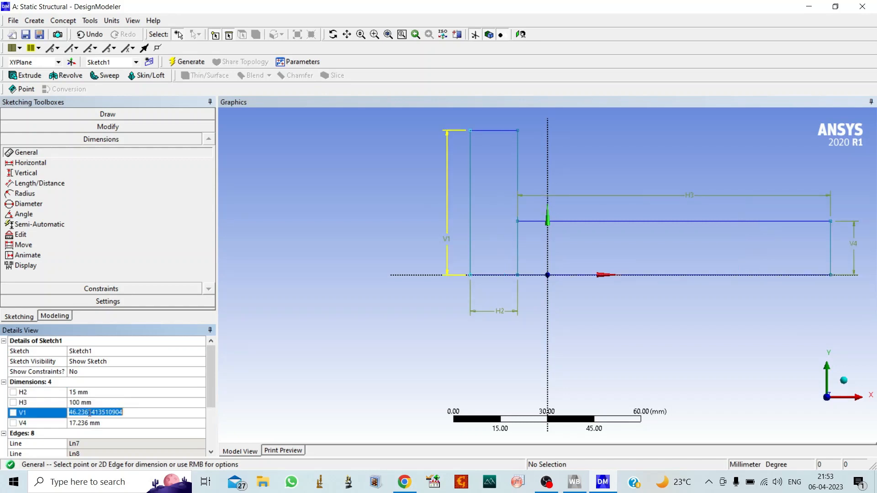
type("100")
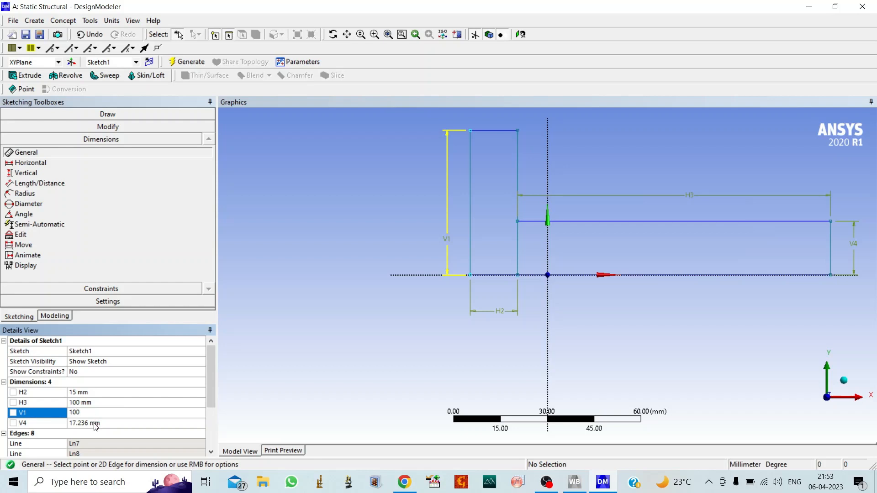
left_click(95, 424)
type("1")
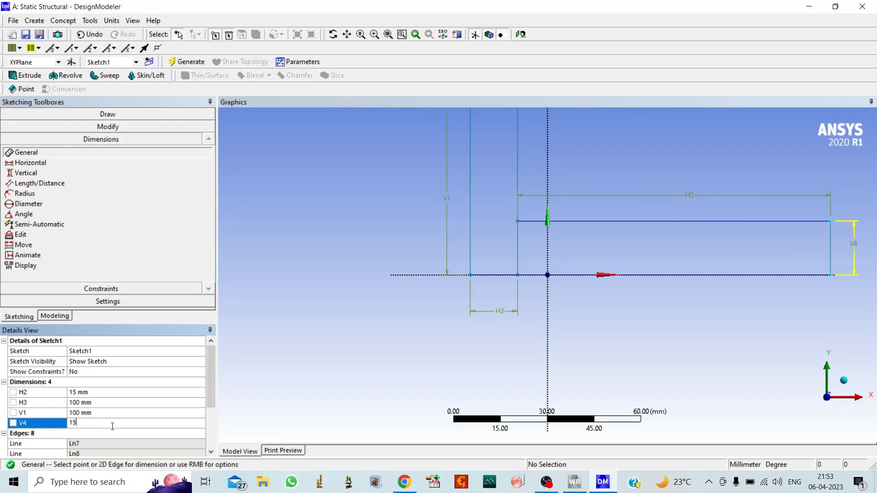
type("5")
key("Return")
Step: Trim the shared line segment between the two rectangles so the sketch becomes one L-shaped profile
scroll(442, 263, "down", 5)
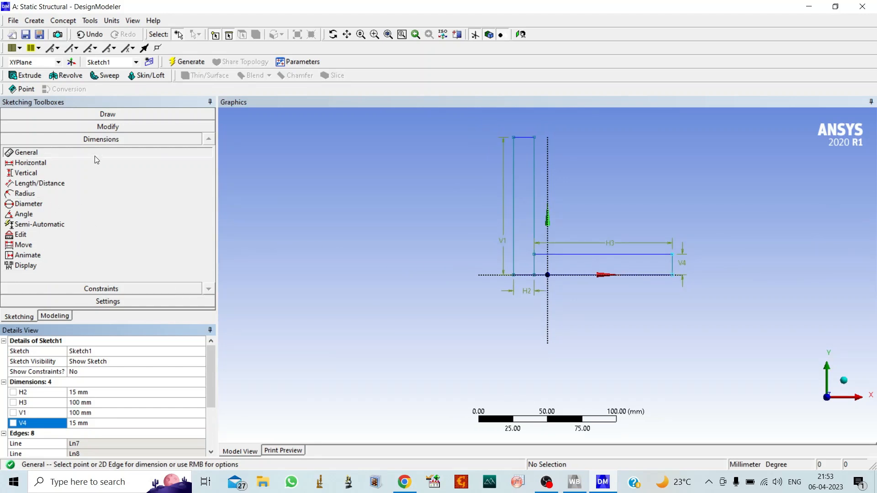
left_click(99, 128)
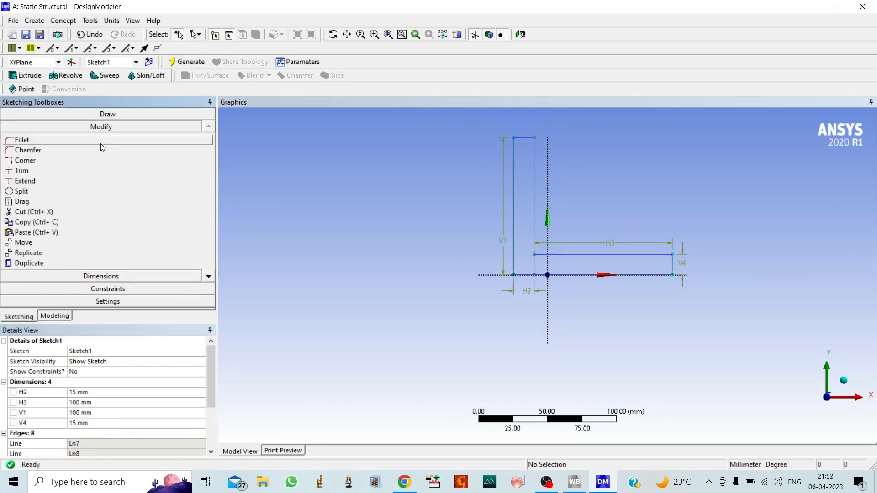
left_click(21, 171)
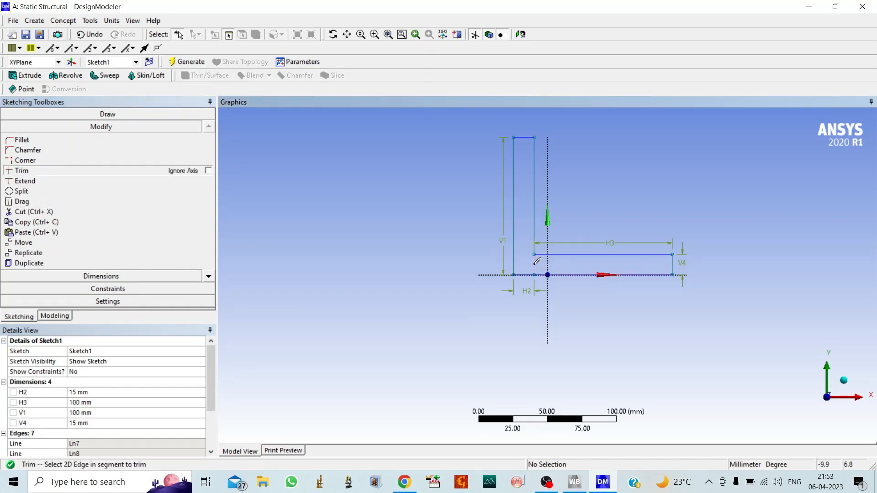
Step: Extrude the L-shaped Sketch1 as added material to a fixed depth of 15 mm and generate the body
left_click(333, 34)
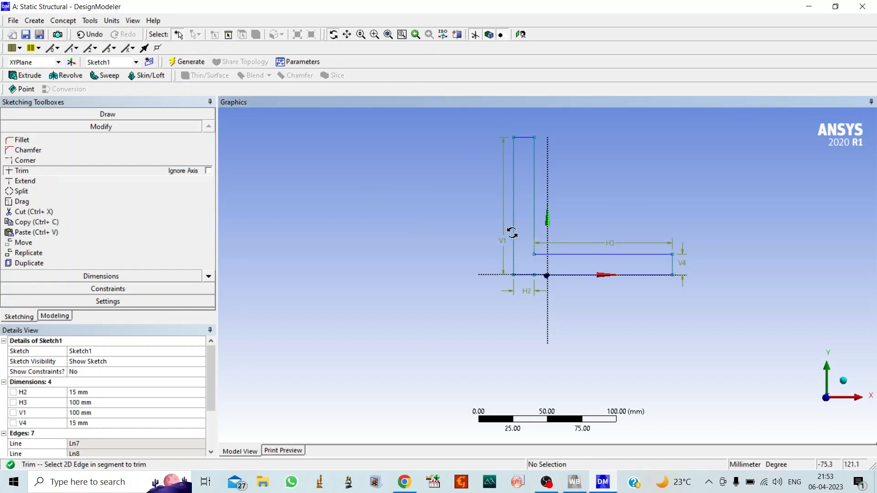
mouse_move(511, 228)
left_mouse_down()
mouse_move(468, 197)
mouse_move(532, 174)
mouse_move(525, 159)
mouse_move(561, 196)
mouse_move(529, 193)
left_mouse_up()
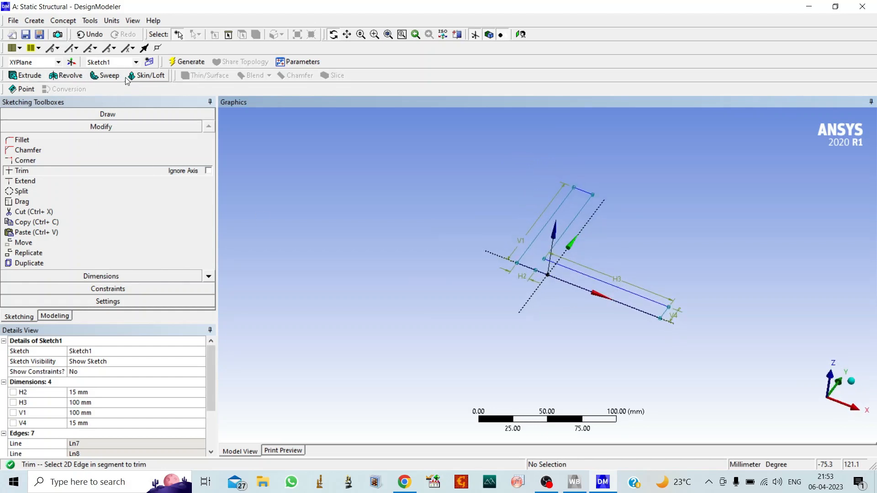
left_click(27, 76)
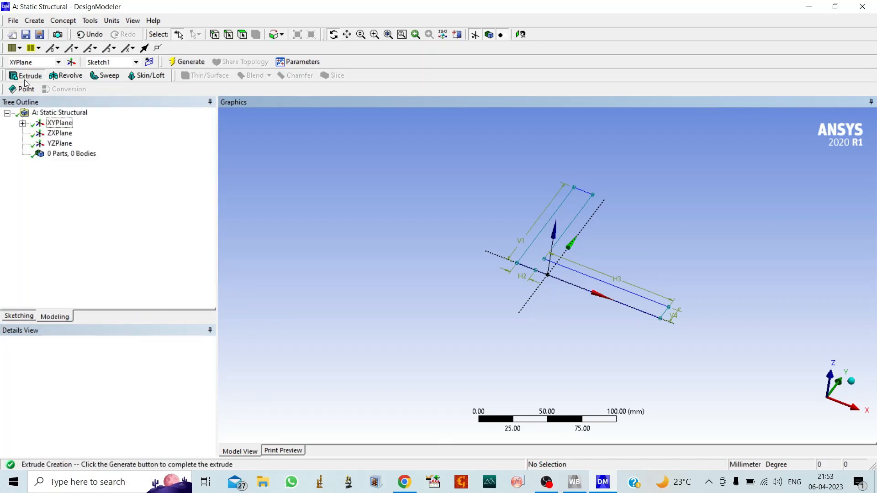
left_click(22, 123)
left_click(74, 133)
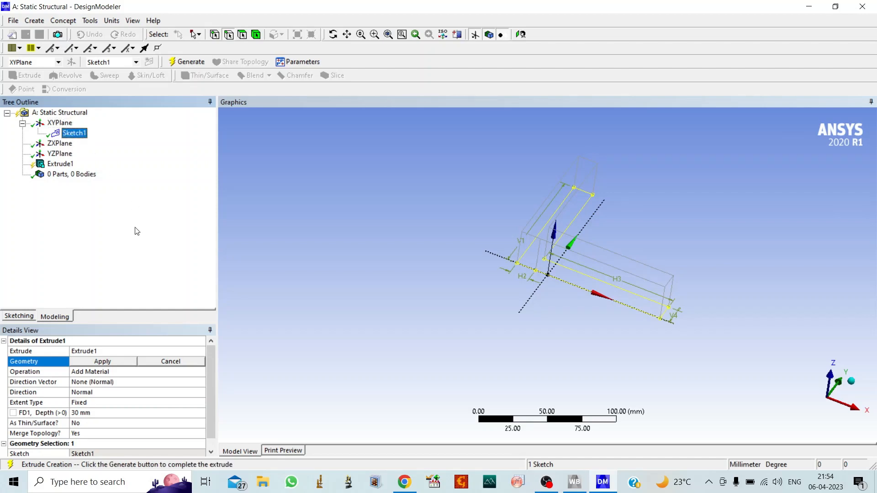
left_click(104, 360)
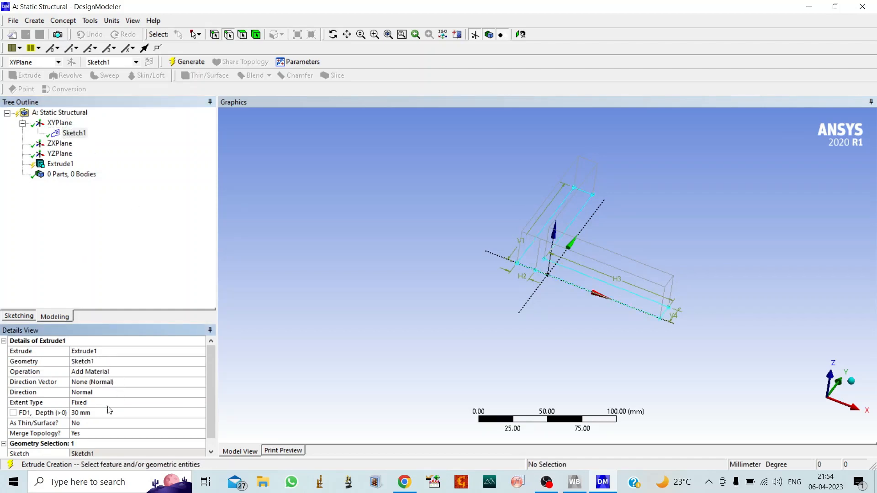
left_click(95, 412)
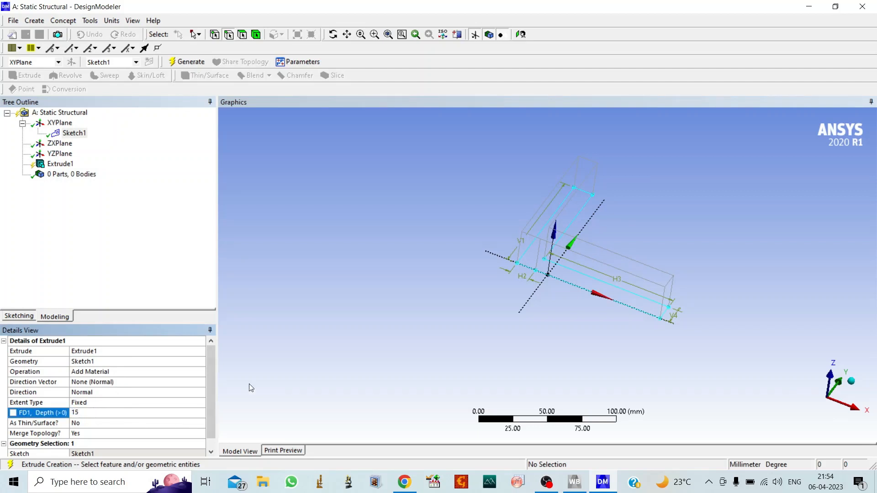
key("Return")
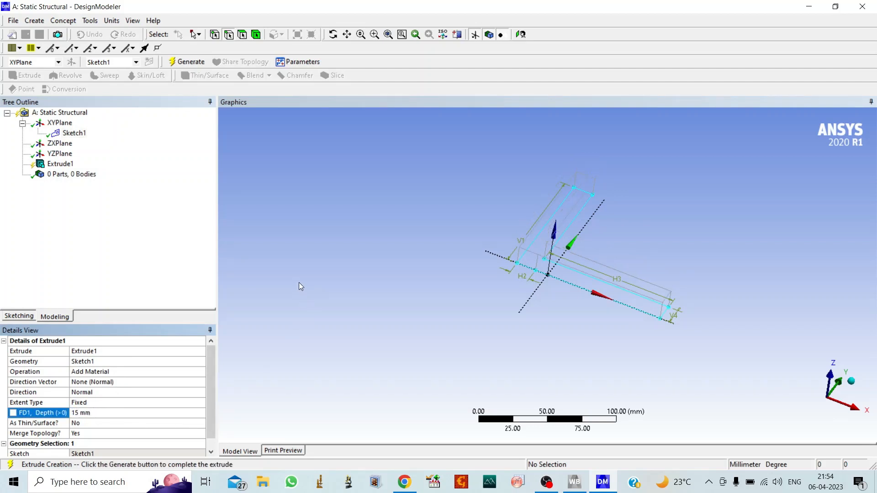
left_click(190, 62)
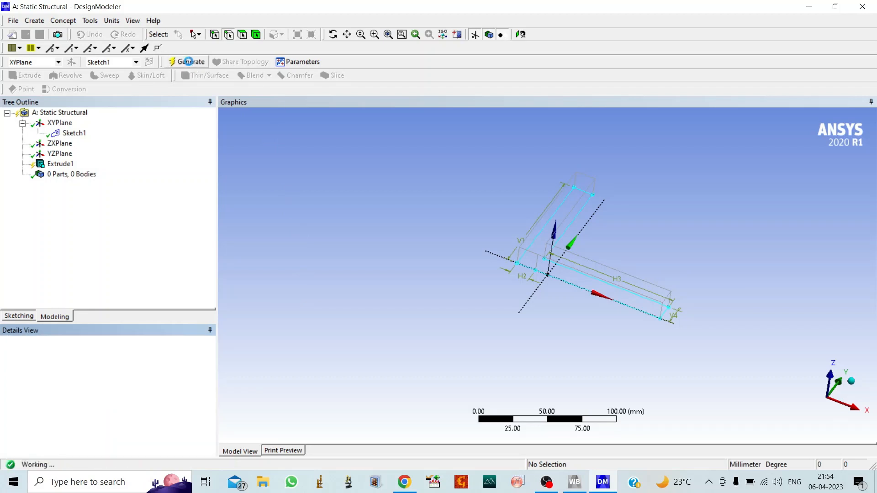
Step: Turn off the plane display around the L-shaped body and expand the part and body list in the model tree
left_click(333, 34)
left_click_drag(336, 197, 257, 383)
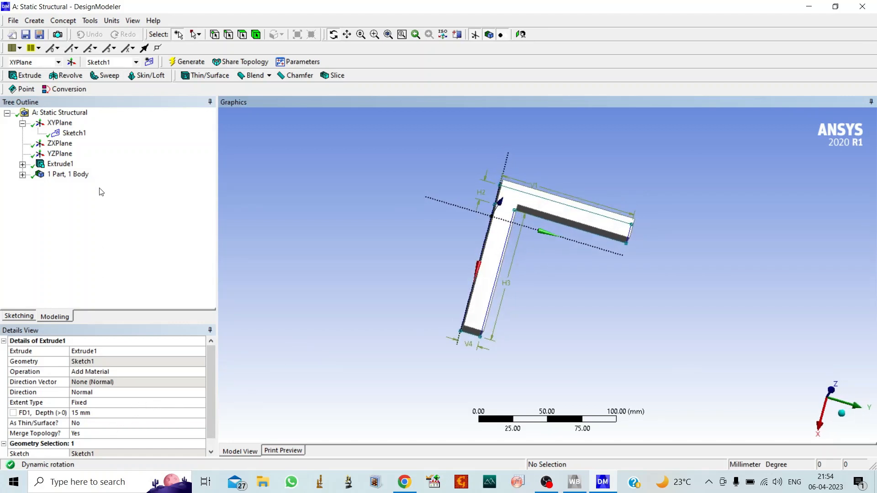
left_click(74, 132)
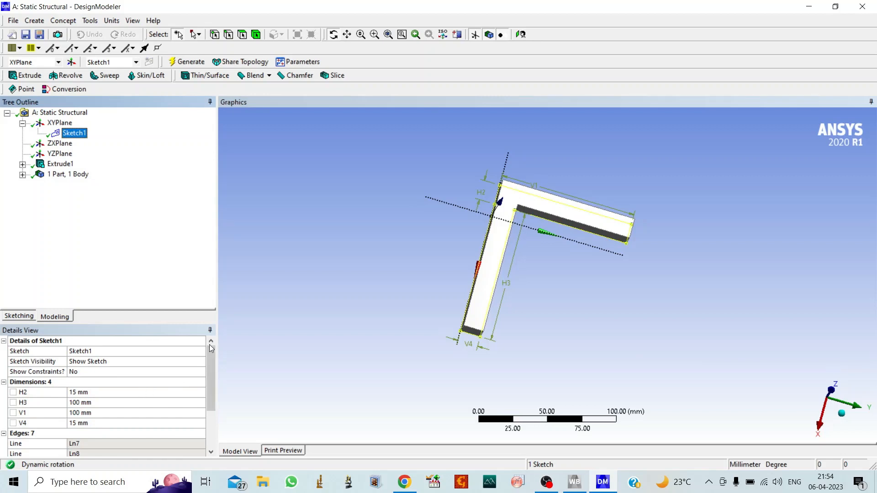
mouse_move(445, 204)
left_mouse_down()
mouse_move(309, 356)
mouse_move(227, 348)
mouse_move(497, 280)
mouse_move(556, 308)
mouse_move(527, 338)
mouse_move(547, 284)
mouse_move(532, 269)
left_mouse_up()
left_click(476, 34)
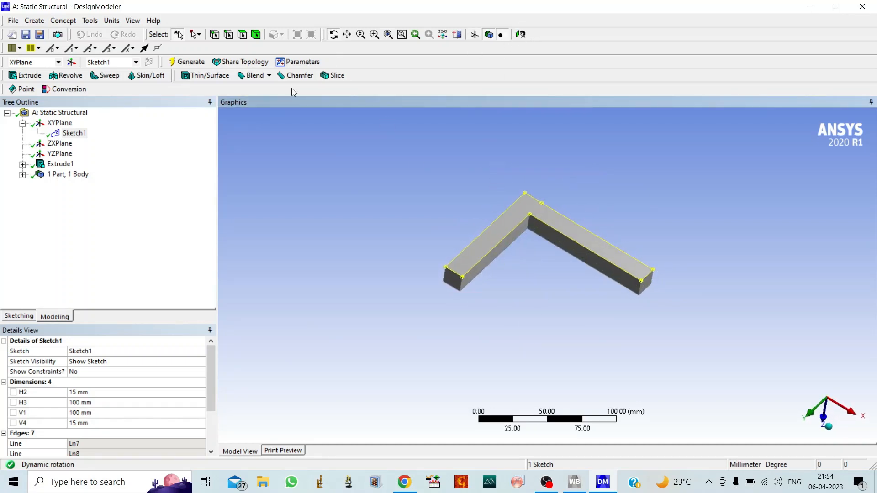
left_click(22, 174)
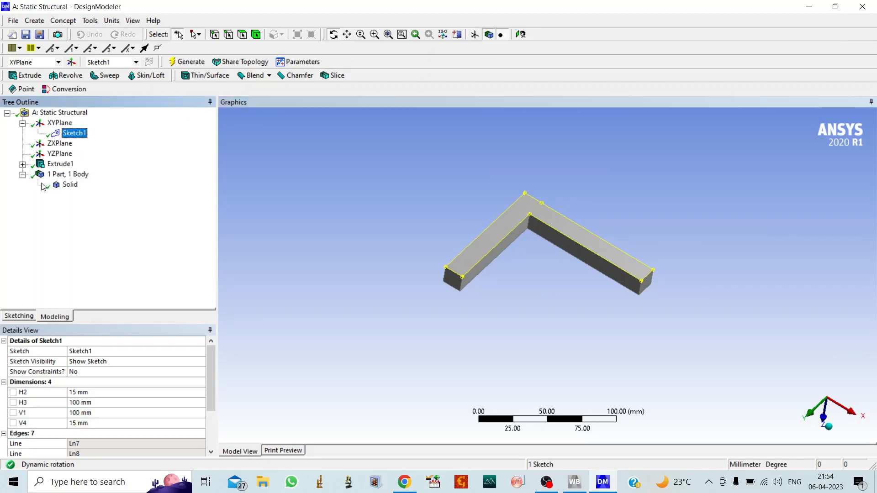
Step: Rename the solid body in the model tree as L-shape
left_click(70, 185)
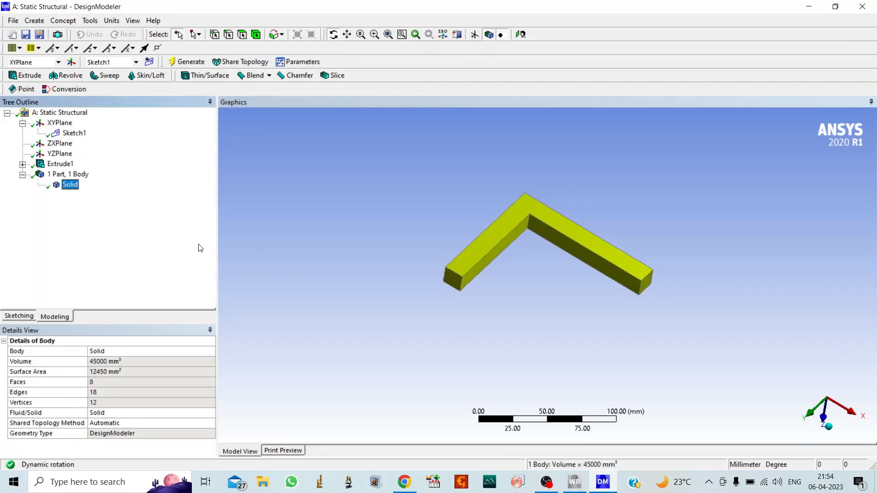
right_click(73, 185)
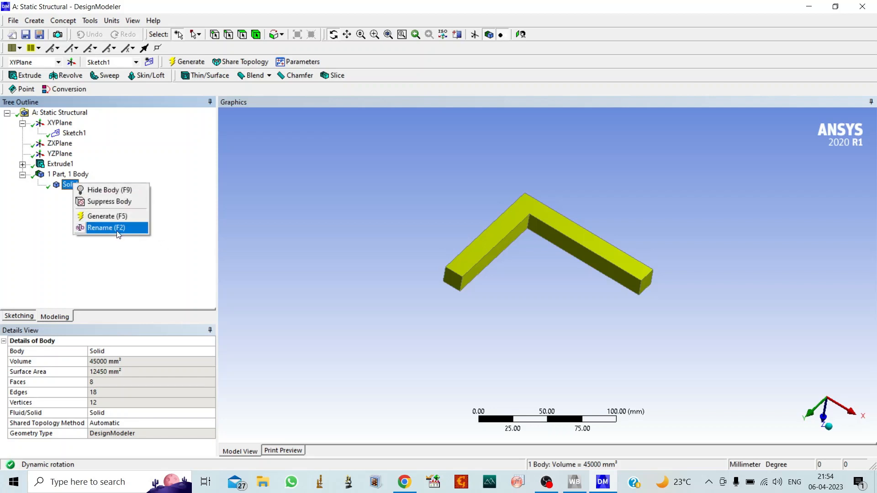
left_click(116, 228)
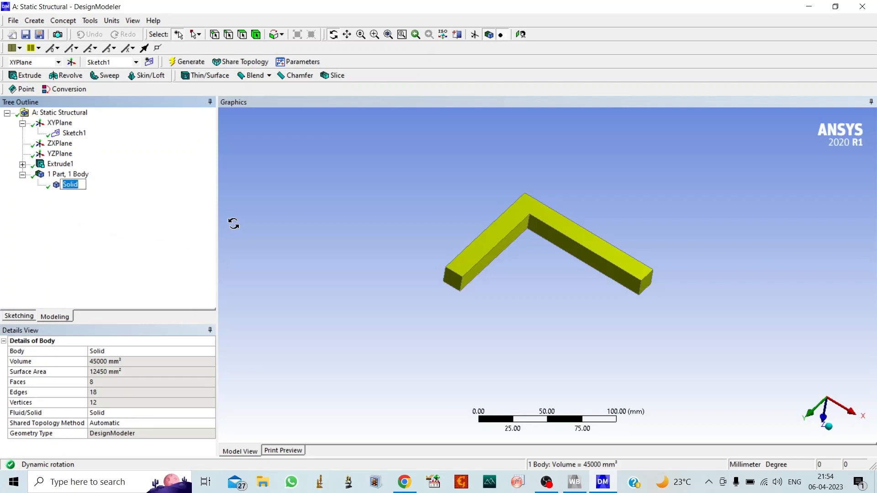
type("L-shape")
key("Return")
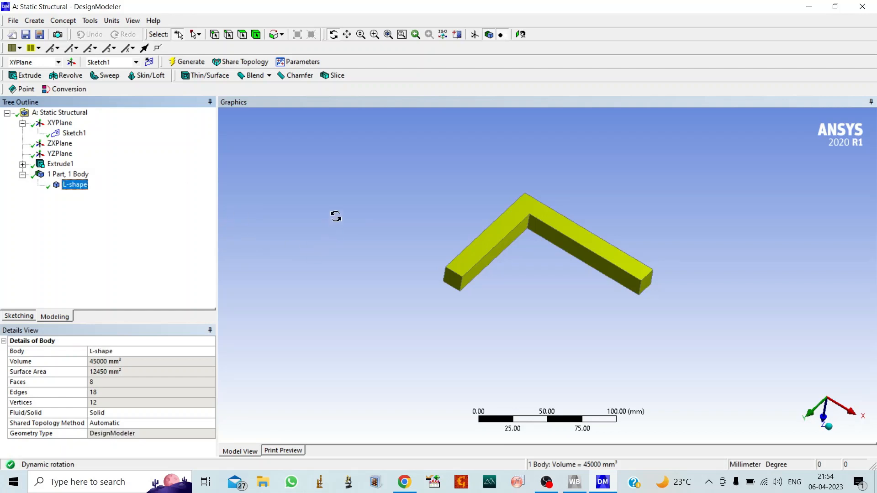
Step: Set Sketch1's horizontal dimension H3 to 120 mm and regenerate the L-shaped body
mouse_move(399, 254)
left_mouse_down()
mouse_move(397, 288)
mouse_move(390, 263)
left_mouse_up()
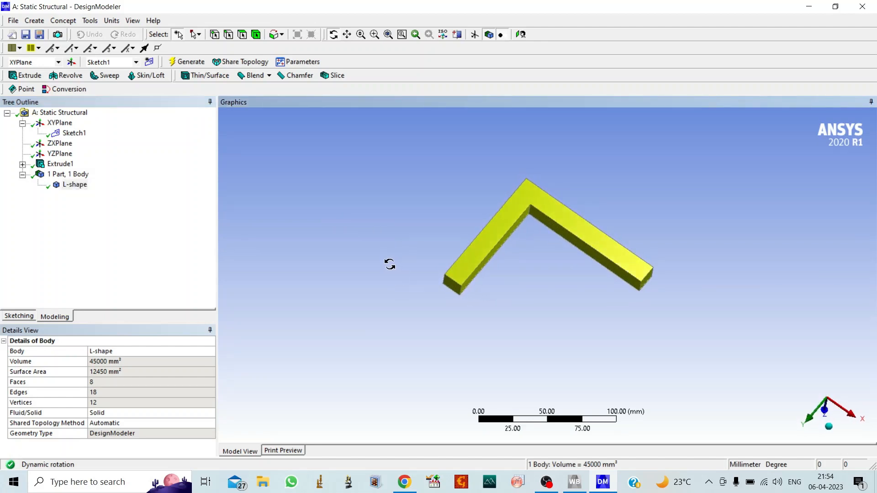
left_click(71, 133)
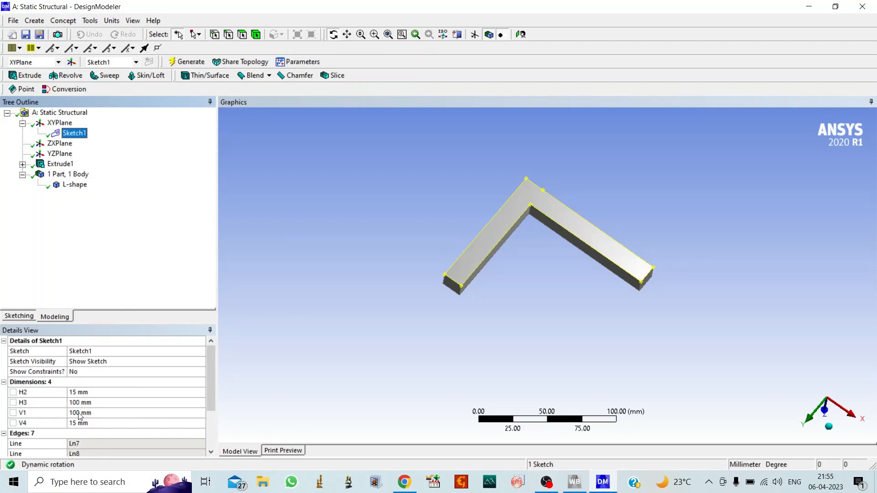
left_click(84, 413)
left_click(88, 402)
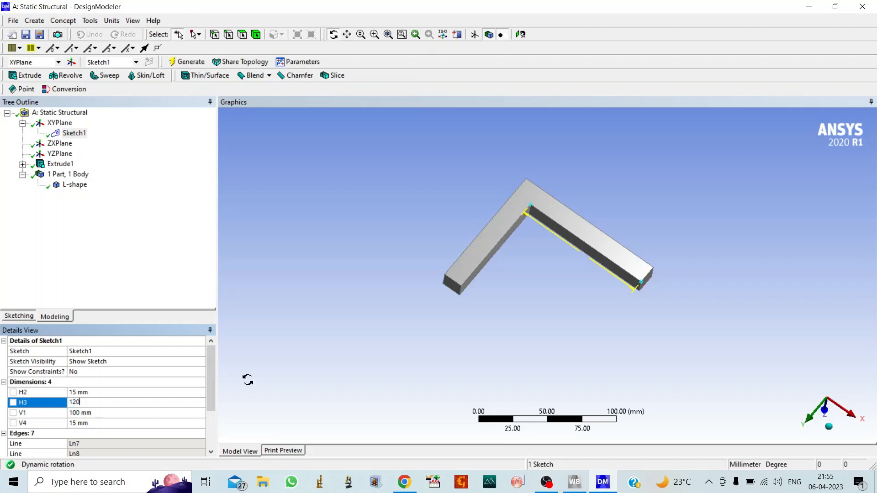
key("Return")
left_click(199, 63)
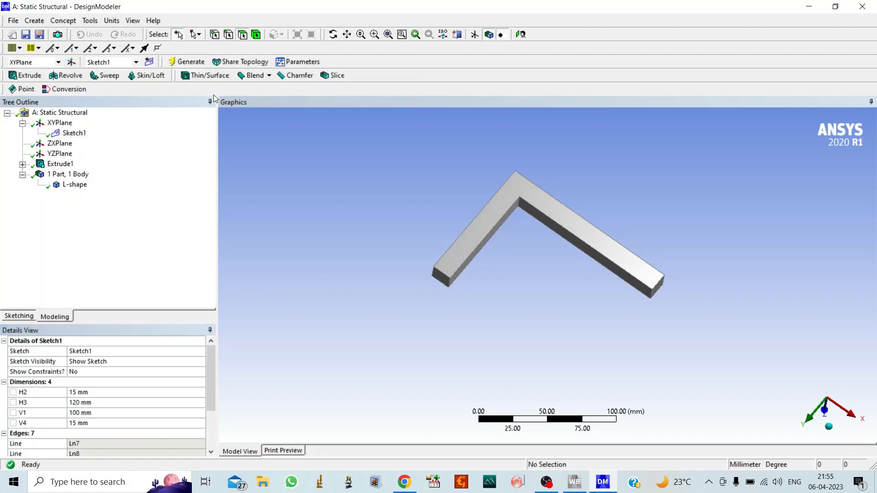
Step: Switch to Workbench and open the Model cell of the Static Structural system in Mechanical
left_click(333, 34)
left_click_drag(474, 256, 493, 237)
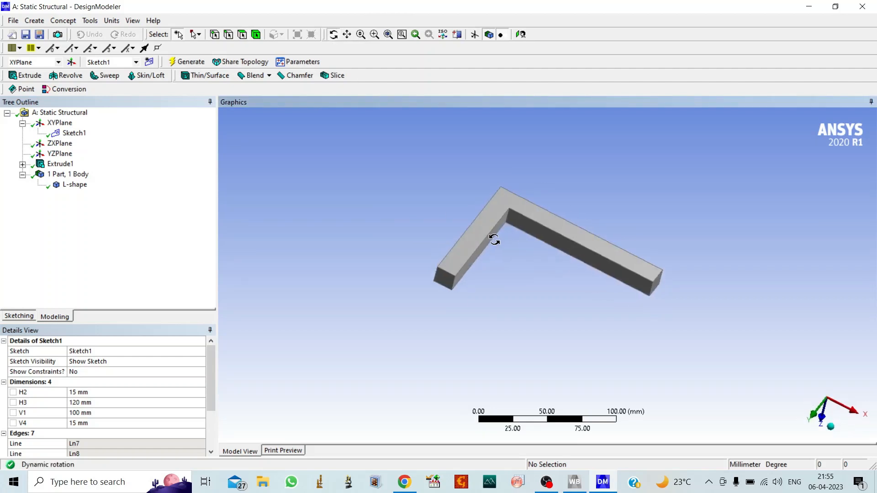
left_click(575, 486)
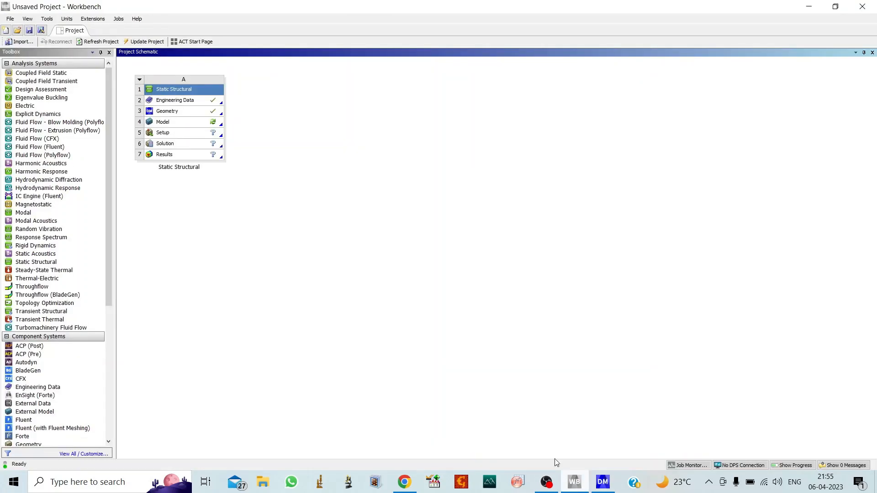
double_click(191, 125)
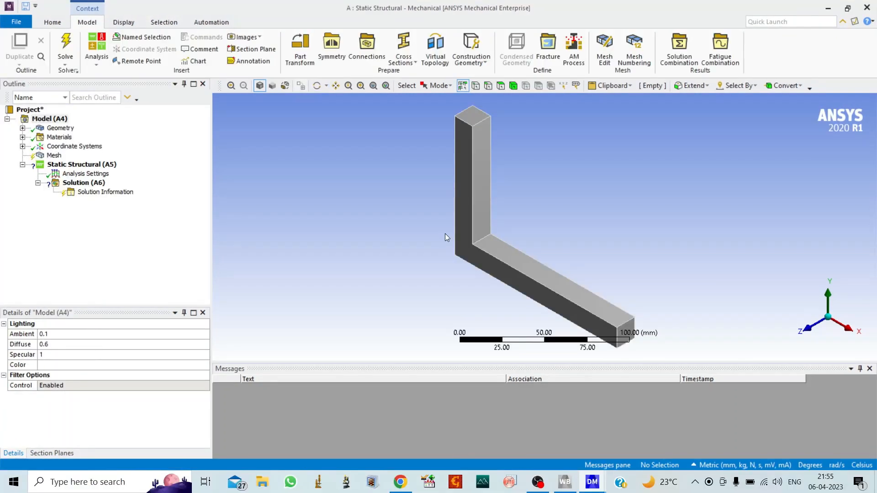
Step: Examine the imported L-shape body's details and the properties of its Structural Steel material
left_click(319, 86)
left_click_drag(478, 231, 526, 295)
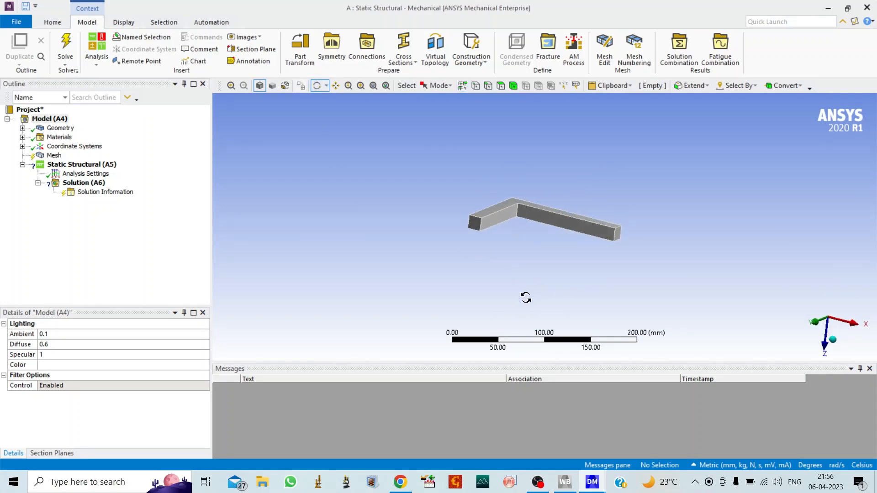
left_click(23, 130)
left_click(73, 137)
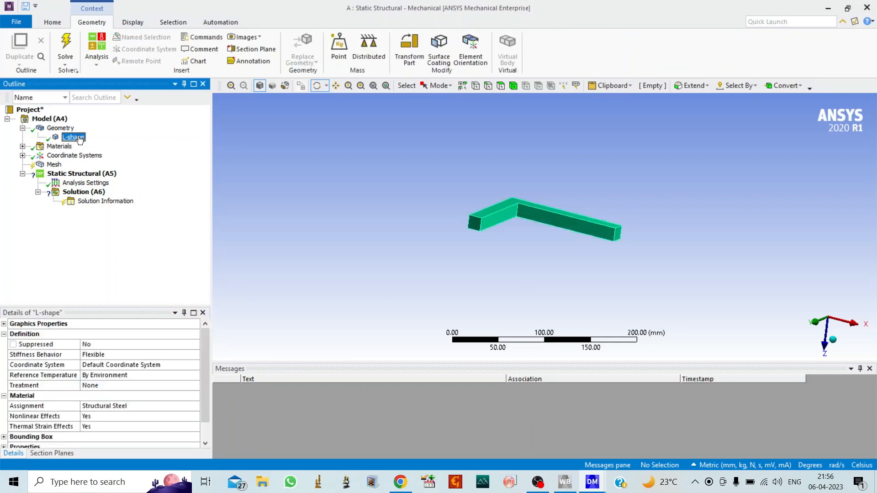
left_click(23, 146)
left_click(82, 155)
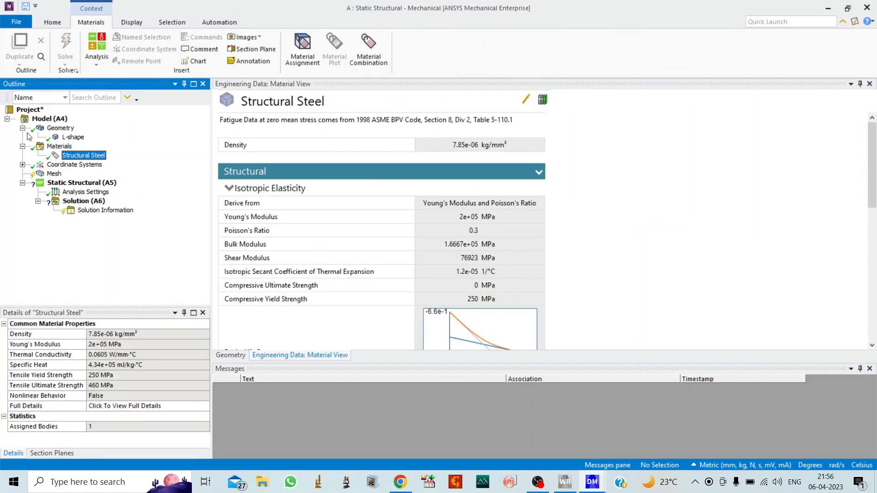
left_click(22, 128)
left_click(23, 137)
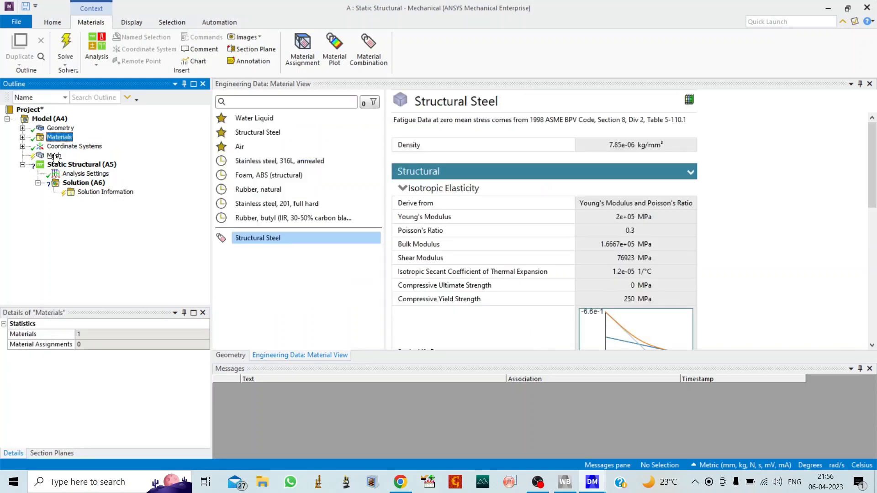
Step: Generate the mesh of the L-shape body with the default element size
left_click(54, 156)
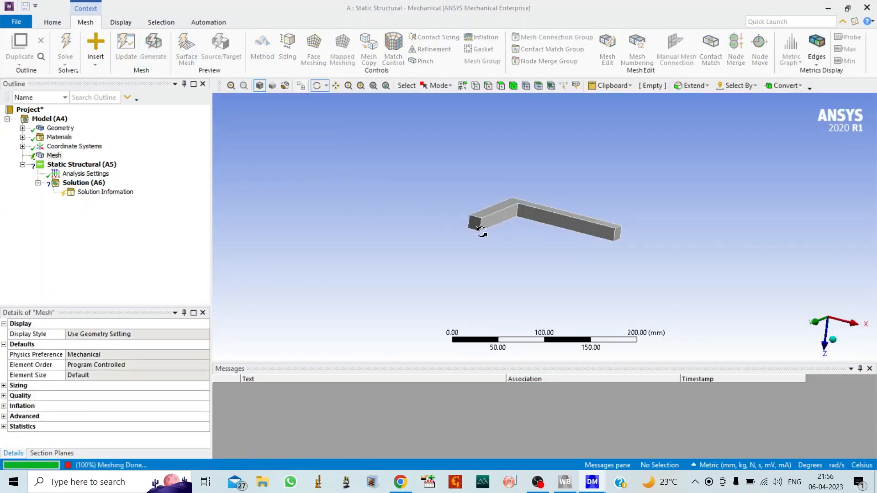
scroll(474, 231, "up", 4)
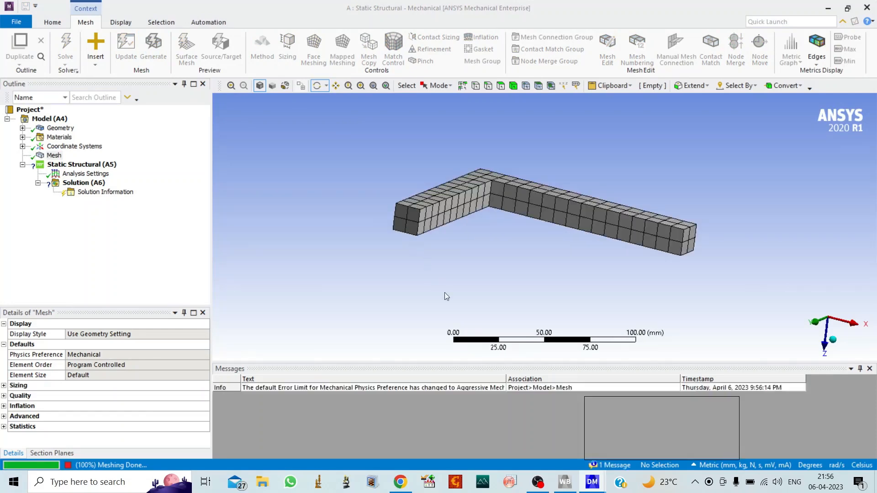
left_click(399, 210)
scroll(544, 198, "down", 2)
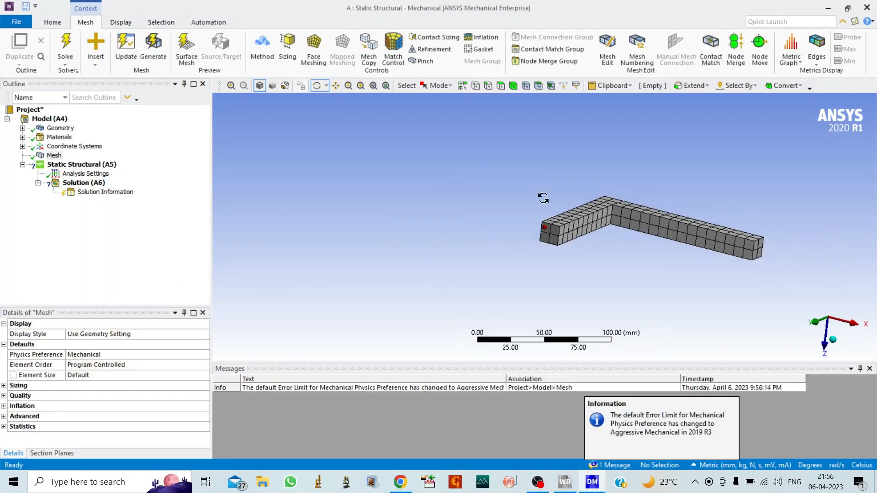
left_click(336, 85)
left_click_drag(516, 192, 394, 195)
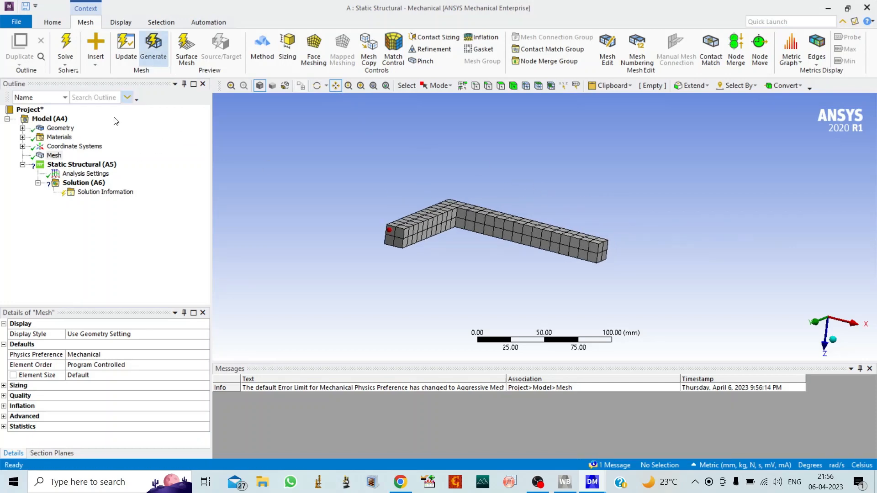
Step: Insert a Sizing control under Mesh and scope it to the whole L-shape body
right_click(60, 157)
mouse_move(61, 161)
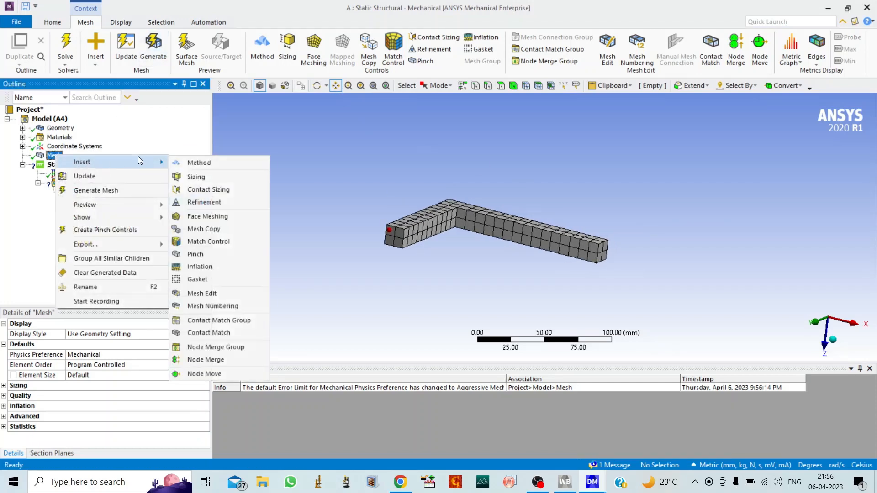
left_click(209, 179)
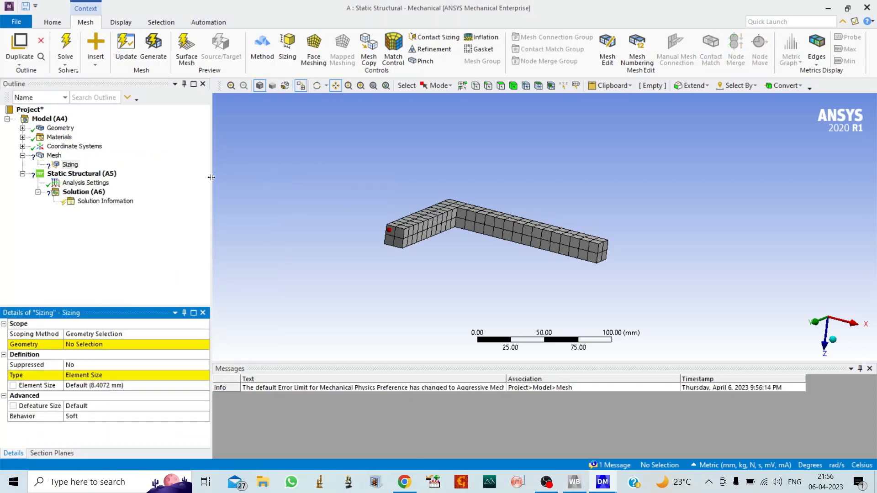
left_click(514, 87)
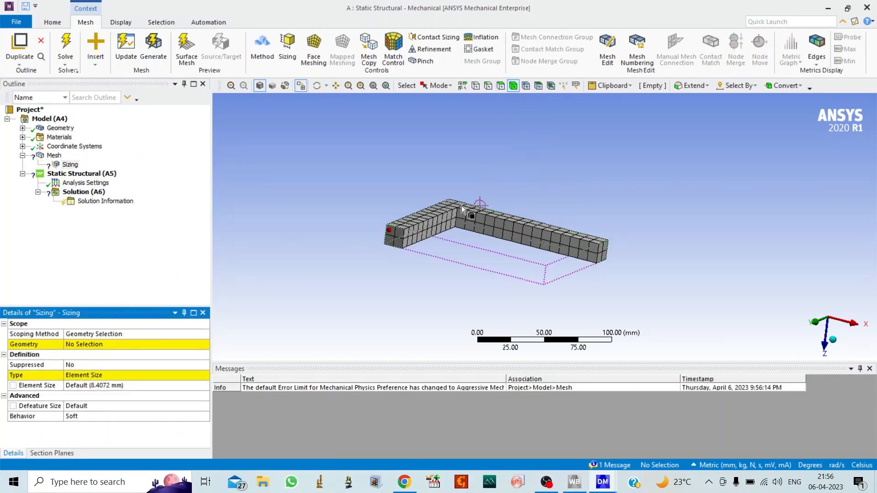
left_click(426, 232)
left_click(87, 345)
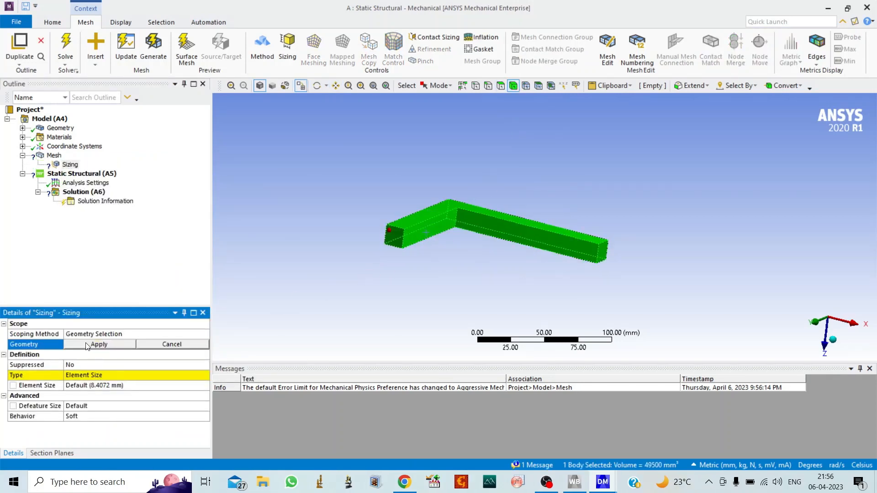
left_click(89, 346)
Step: Set the body sizing's element size to 3 mm and update the mesh
left_click(104, 385)
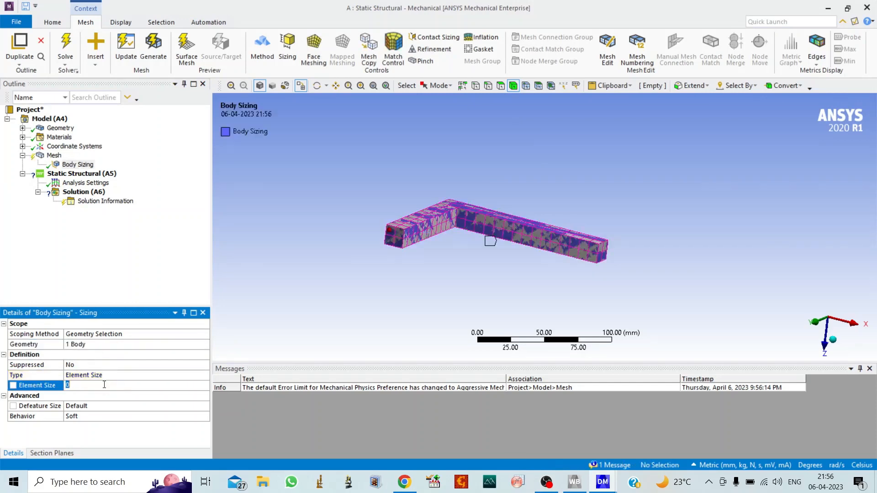
type("3")
key("Return")
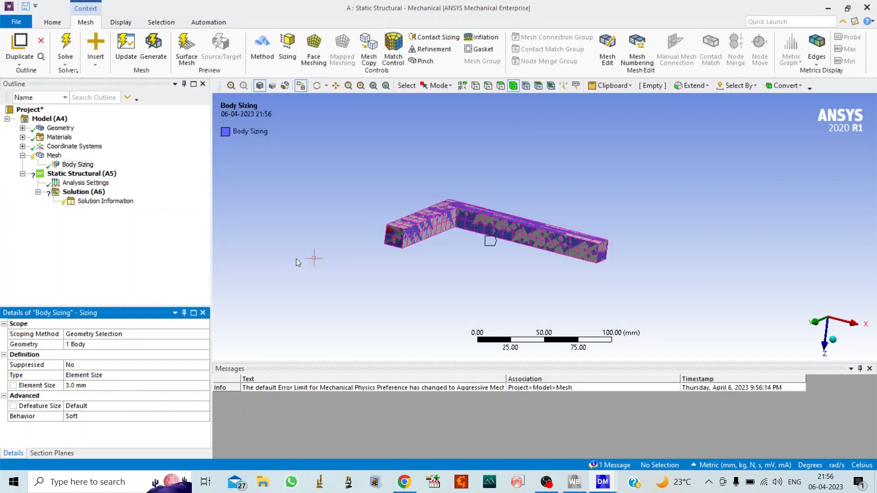
left_click(130, 49)
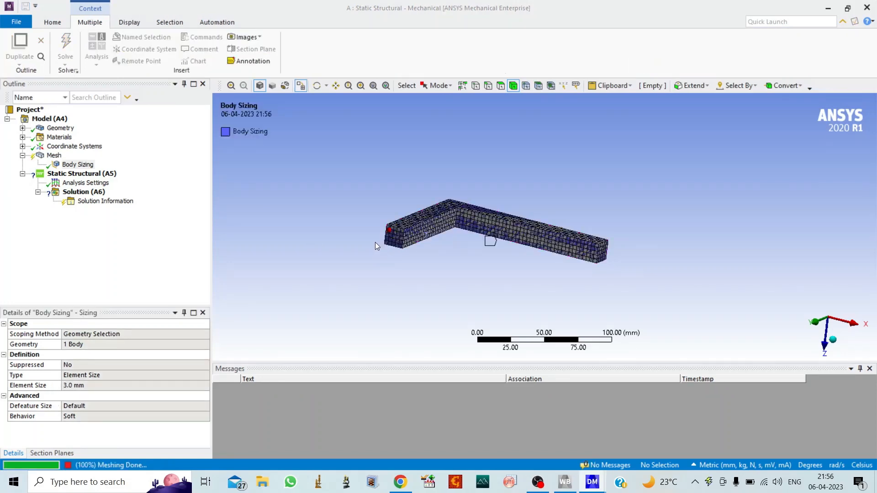
scroll(354, 227, "down", 2)
scroll(355, 229, "up", 2)
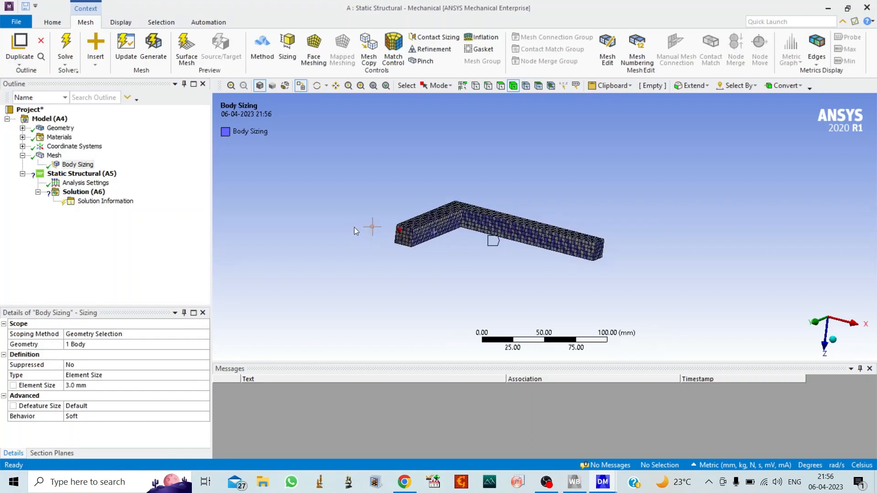
Step: Refine the body sizing's element size to 2 mm and update the mesh
left_click(95, 387)
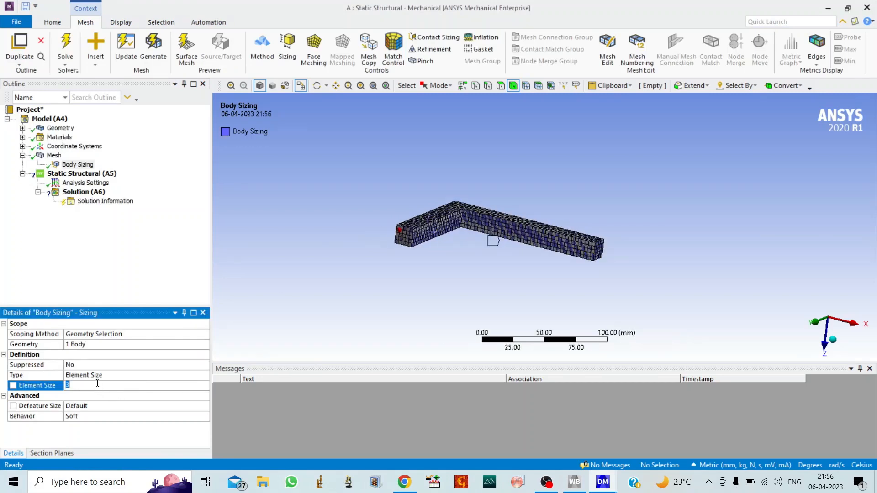
left_click(333, 268)
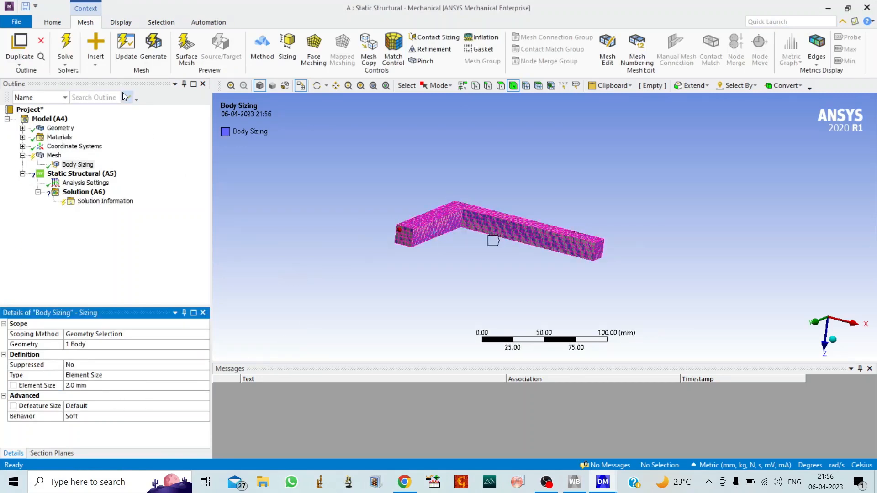
left_click(126, 49)
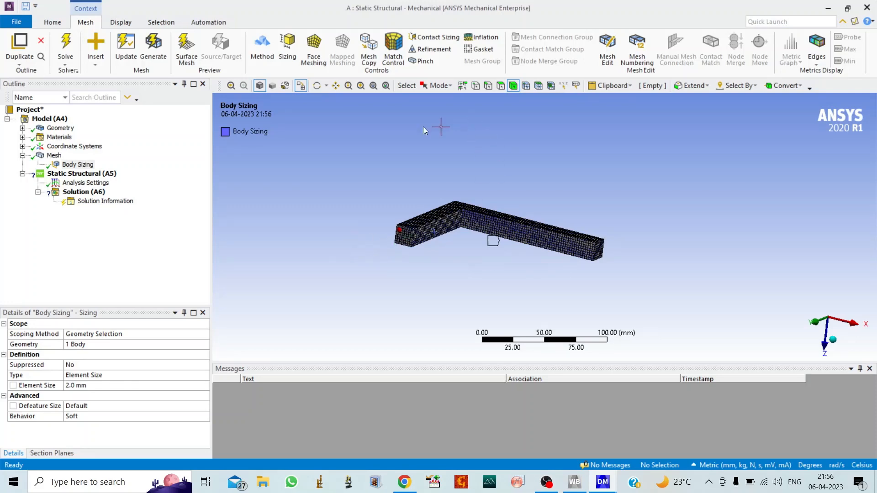
Step: Insert a Fixed Support under Static Structural and scope it to the end face of the bracket's short arm
left_click(316, 86)
left_click_drag(375, 183, 399, 224)
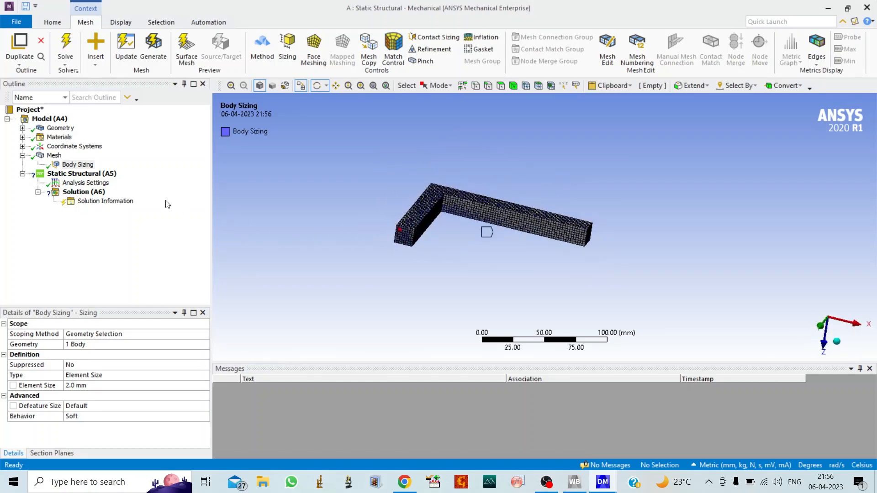
right_click(100, 174)
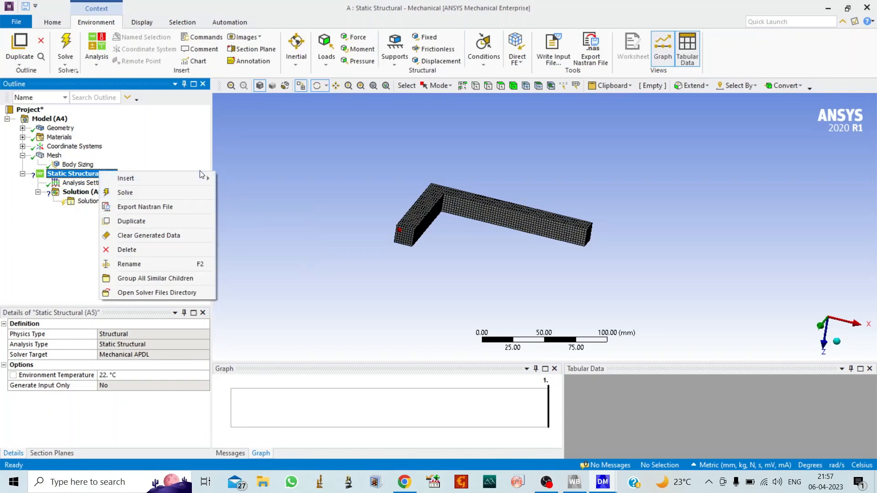
mouse_move(195, 176)
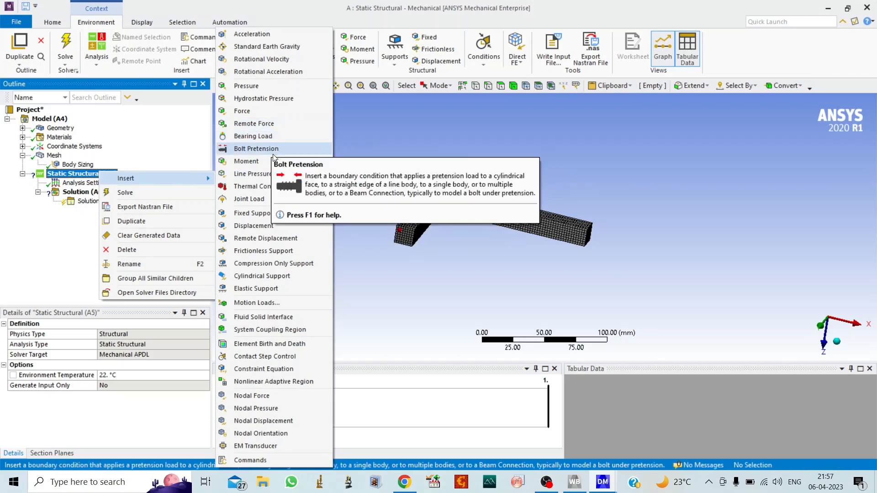
left_click(256, 213)
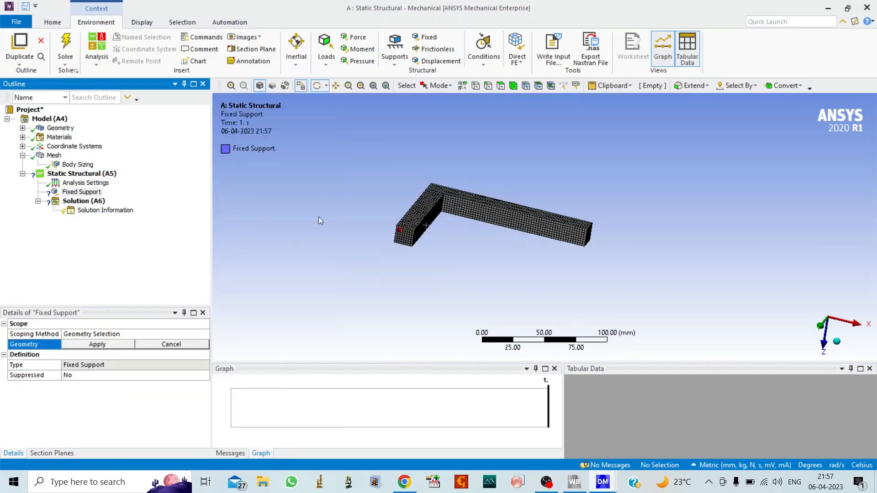
left_click(406, 233)
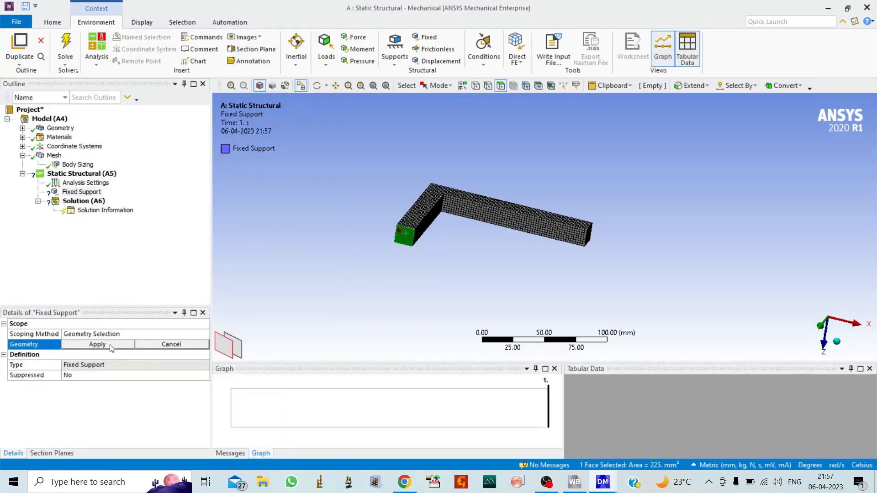
left_click(97, 345)
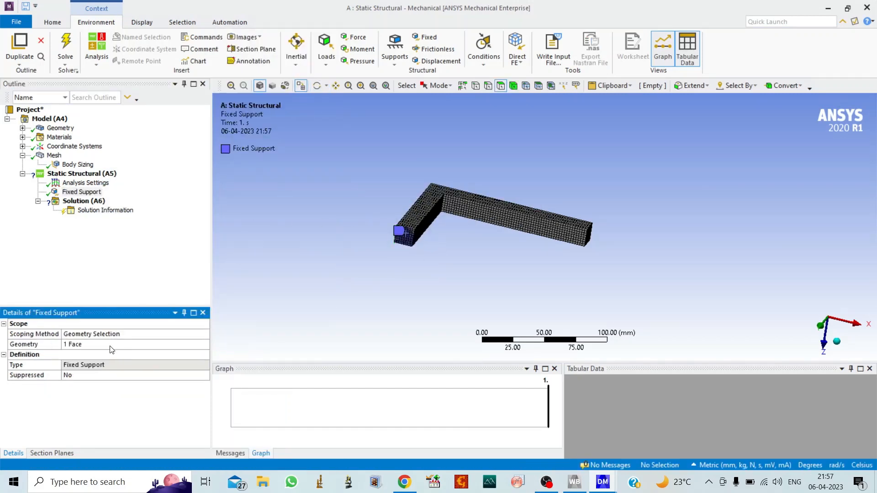
Step: Insert a Force load under Static Structural and scope it to the end face of the bracket's long arm
right_click(95, 177)
mouse_move(138, 180)
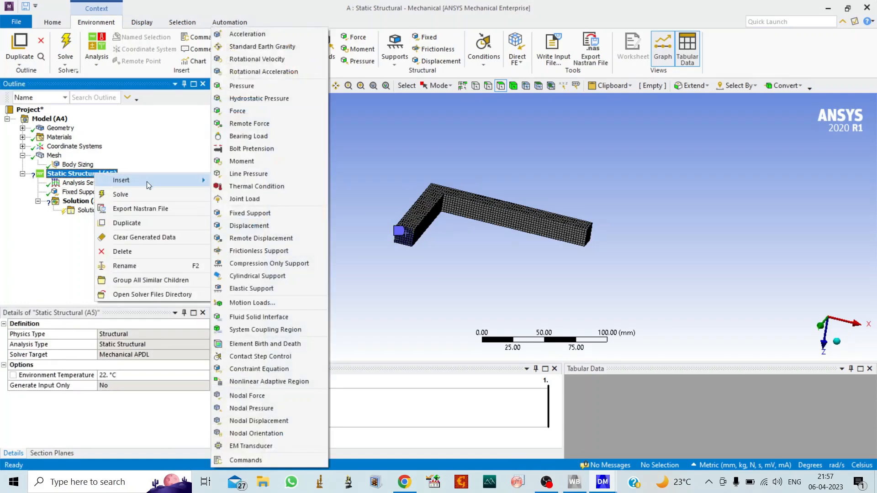
left_click(255, 111)
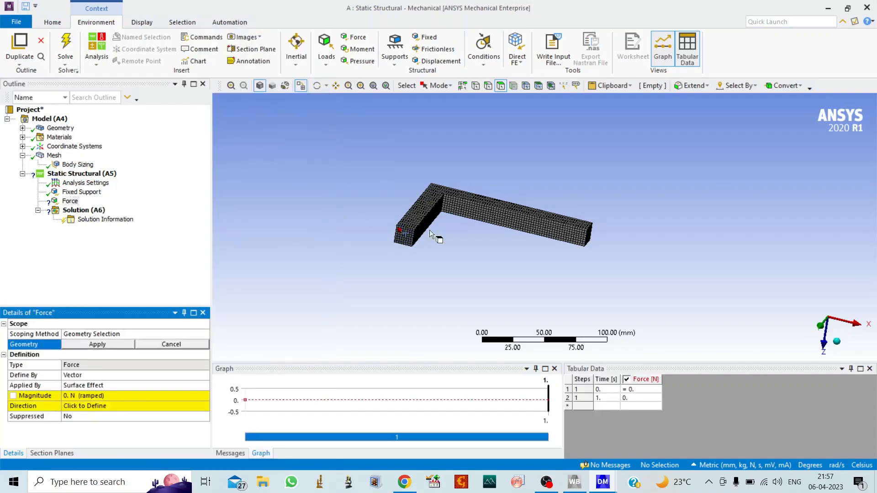
left_click(589, 235)
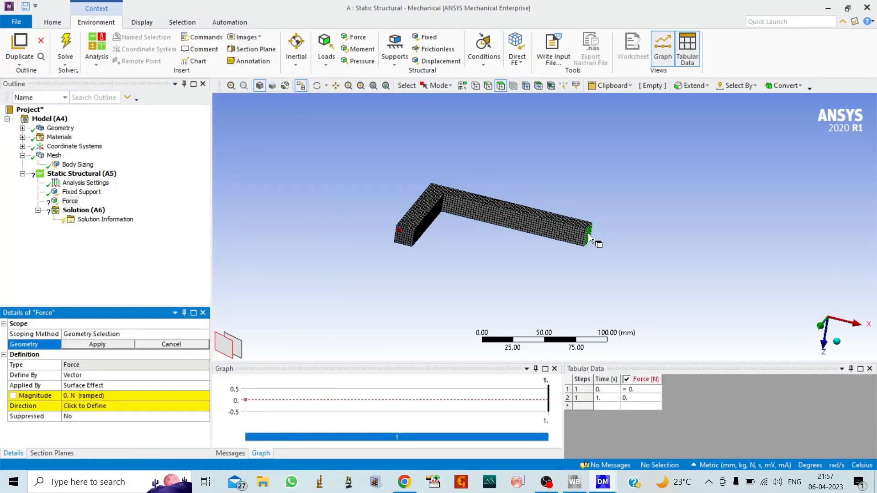
left_click(96, 345)
Step: Define the force by components and set its Z component to 10 N
left_click(167, 377)
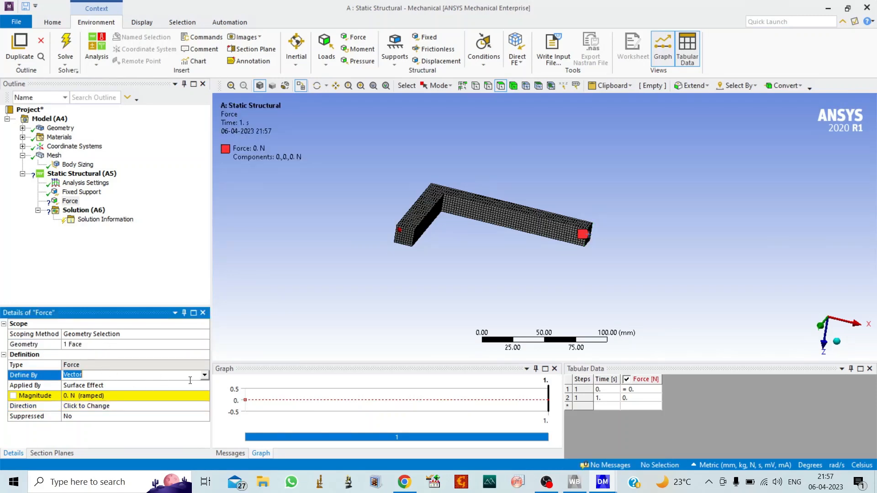
left_click(205, 376)
left_click(91, 394)
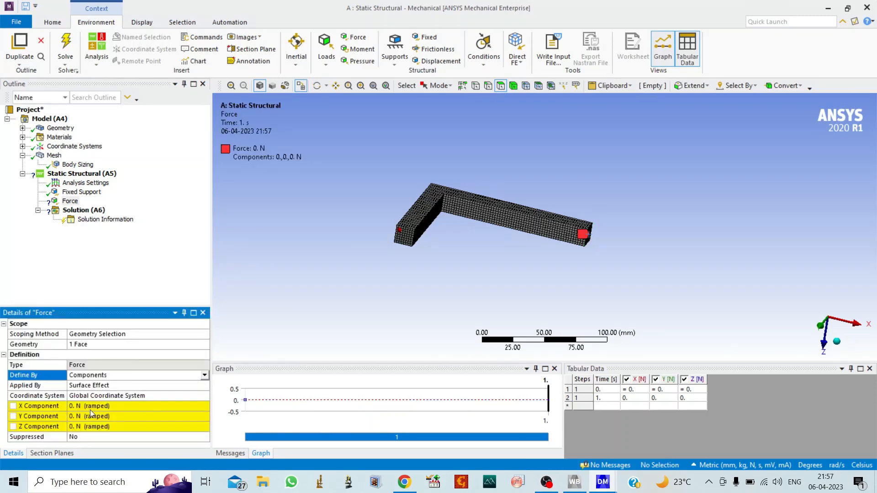
left_click(87, 427)
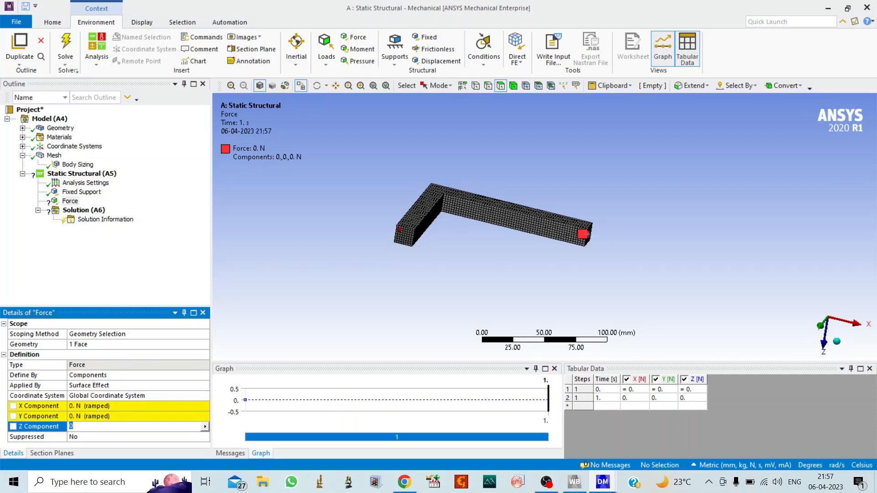
key("Return")
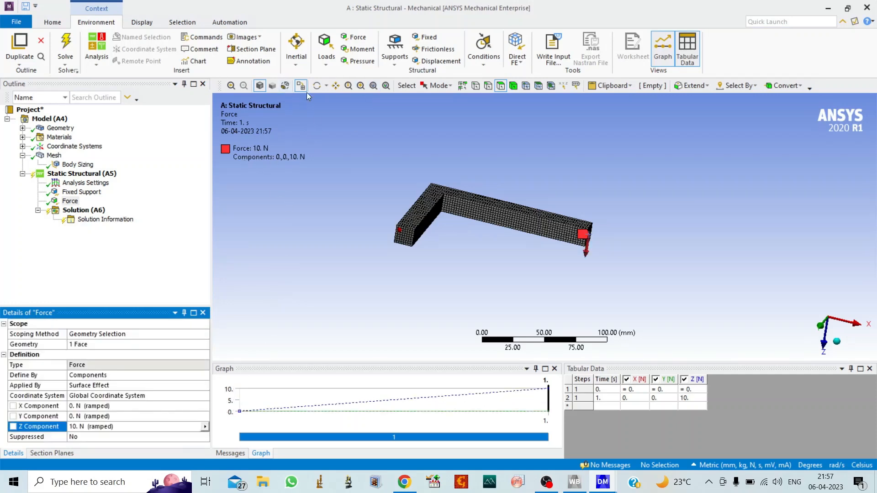
Step: Add Total Deformation and Directional Deformation results to the Solution
left_click(85, 211)
left_click(376, 55)
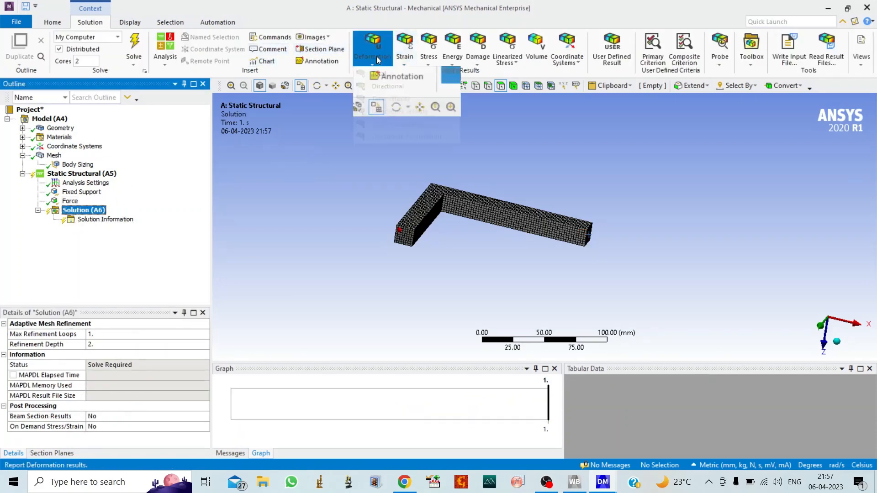
left_click(384, 73)
left_click(376, 56)
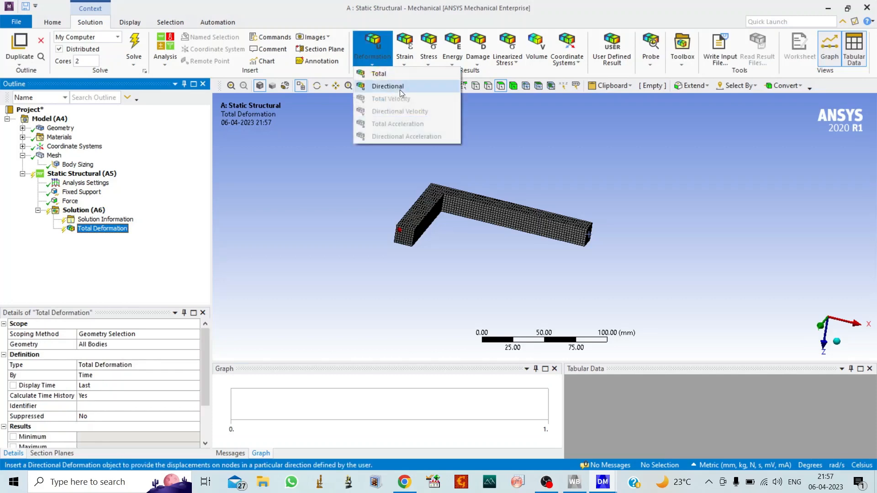
left_click(397, 87)
Step: Add Equivalent (von-Mises) and Minimum Principal elastic strain results to the Solution
left_click(405, 51)
left_click(425, 73)
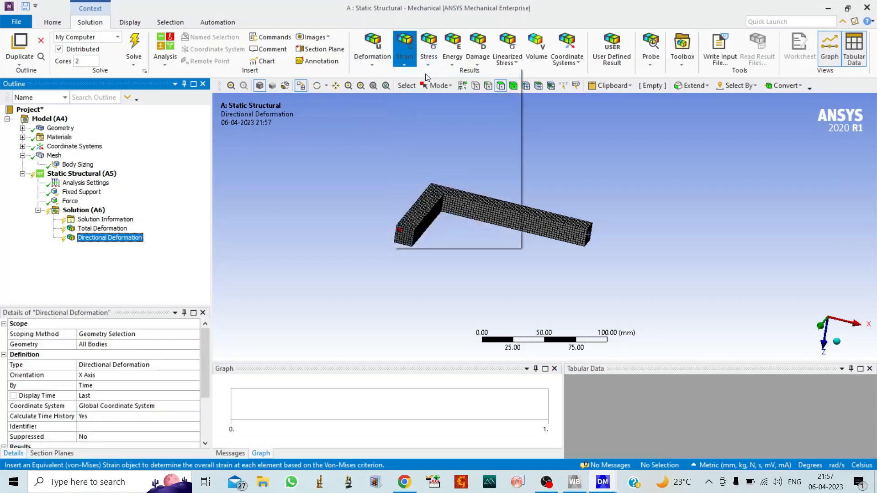
left_click(405, 51)
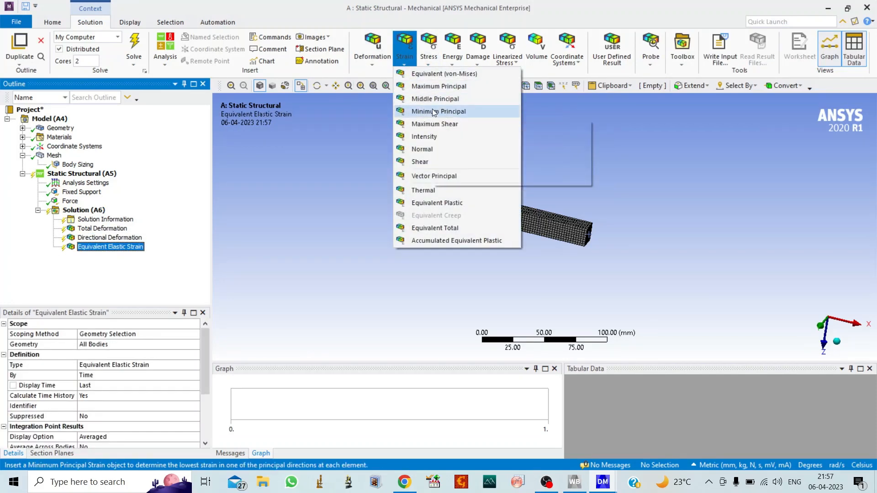
left_click(427, 112)
Step: Add Equivalent (von-Mises), Maximum Principal and Maximum Shear stress results to the Solution
left_click(428, 52)
left_click(469, 74)
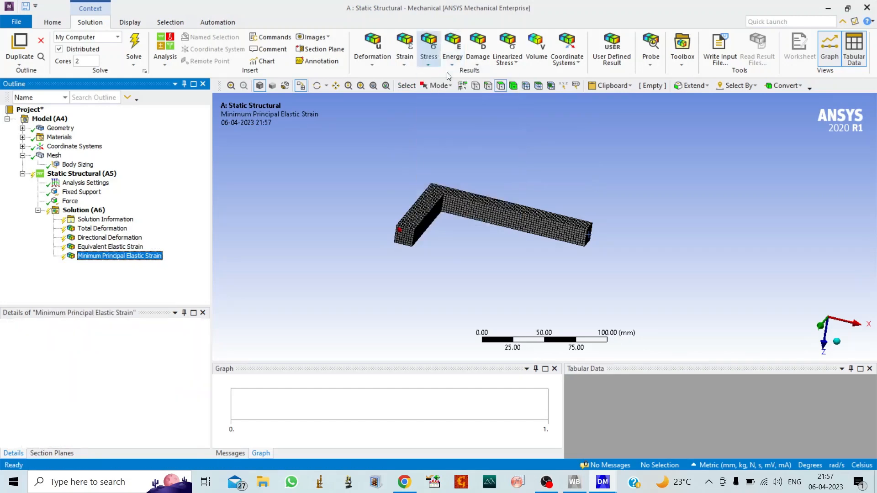
left_click(429, 51)
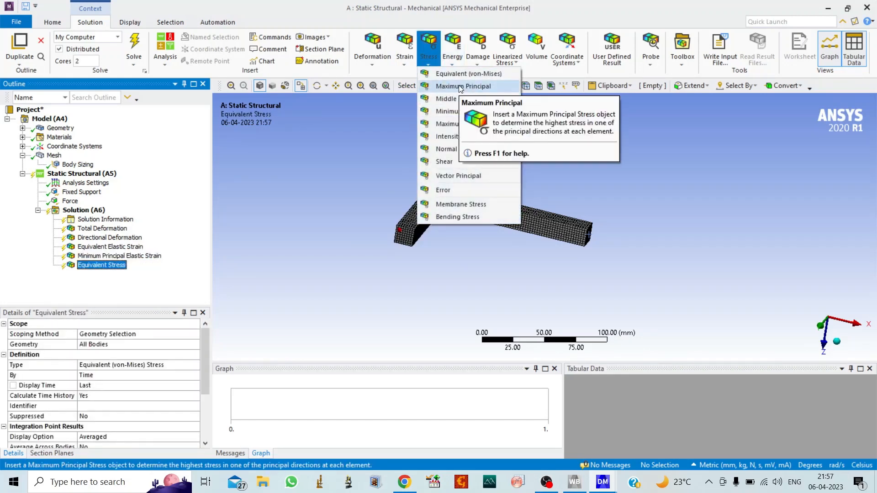
left_click(459, 85)
left_click(429, 51)
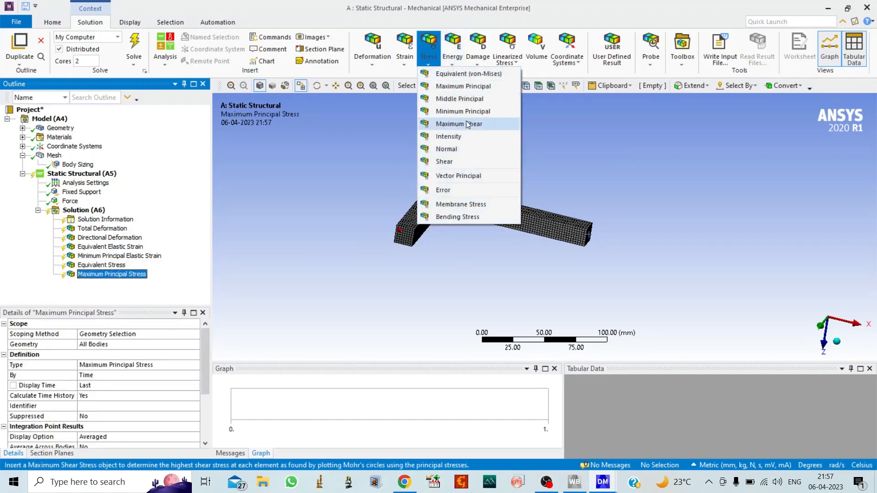
left_click(468, 120)
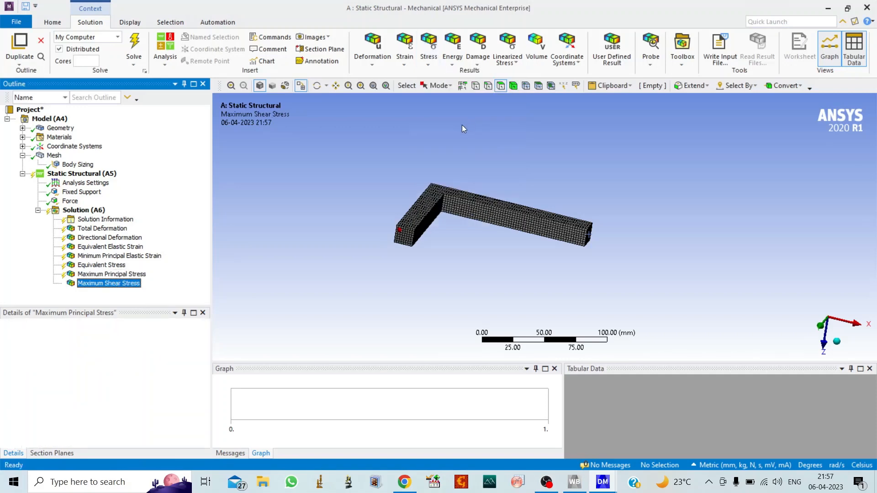
Step: Solve the static structural analysis and animate the Total Deformation result
left_click(84, 211)
left_click(134, 45)
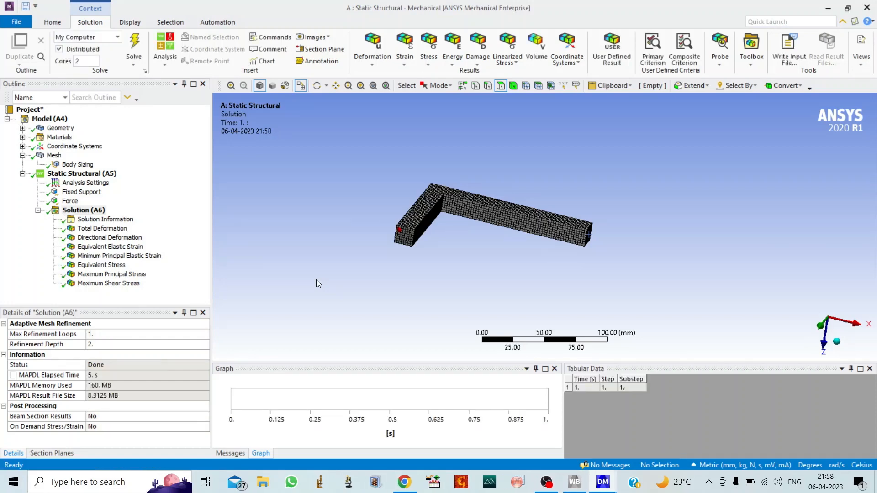
left_click(102, 228)
left_click_drag(419, 241, 401, 239)
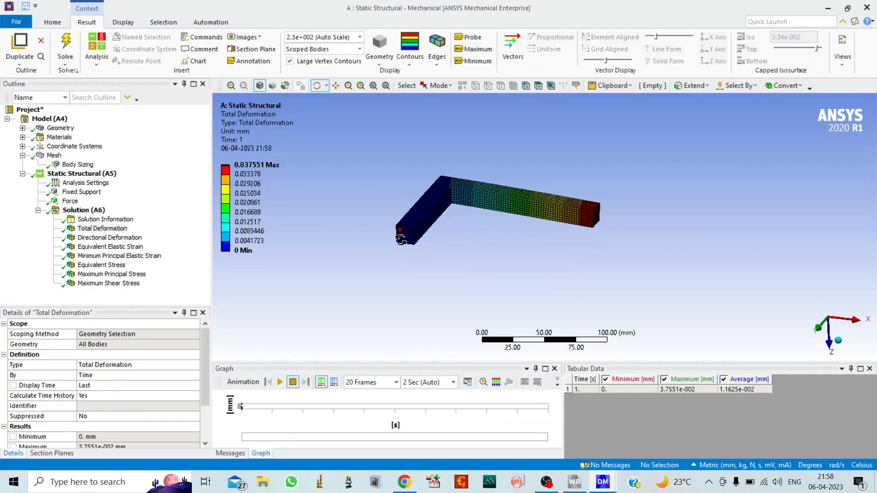
left_click(279, 382)
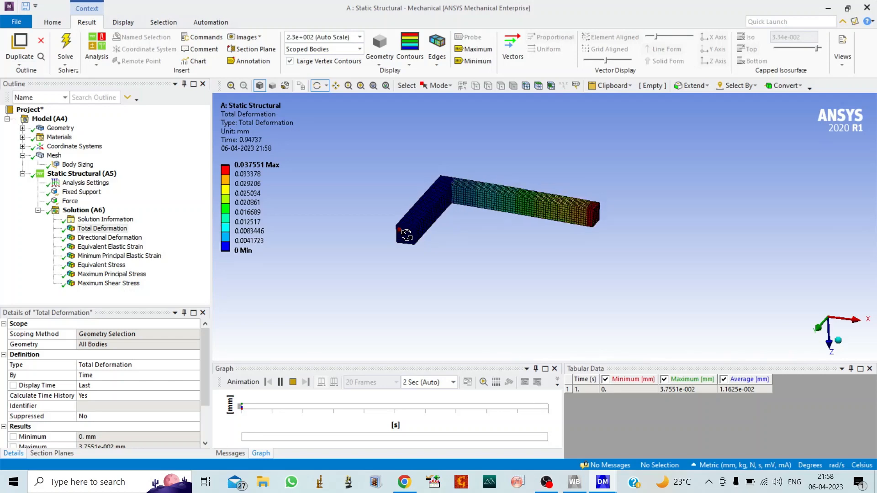
Step: Hide the element edges on the Total Deformation plot and replay its animation
left_click(438, 55)
left_click(461, 109)
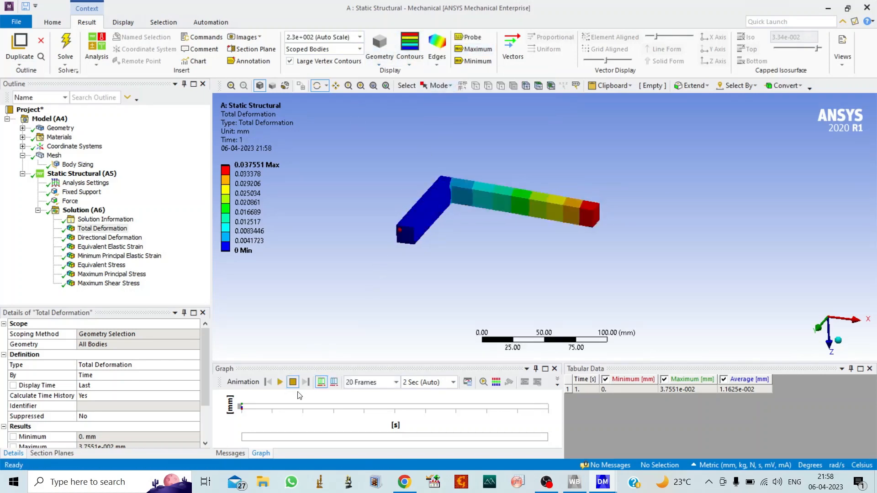
left_click(280, 382)
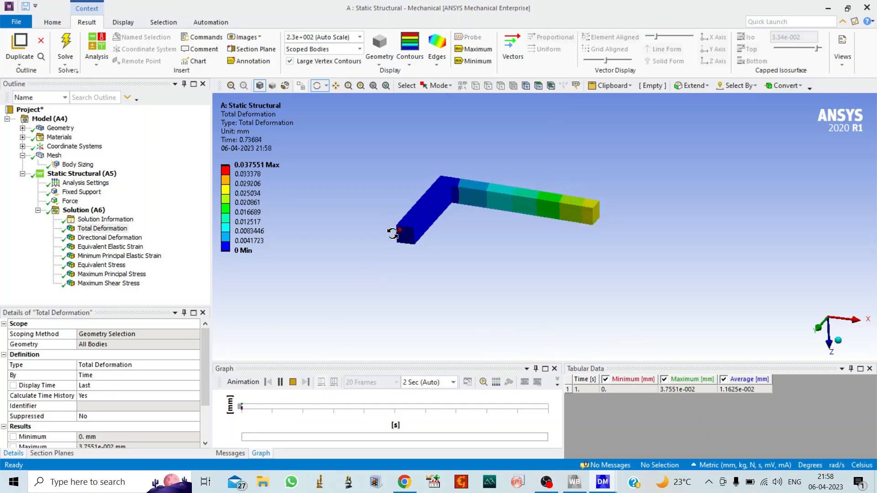
mouse_move(396, 240)
middle_mouse_down()
mouse_move(396, 225)
mouse_move(437, 239)
mouse_move(434, 227)
mouse_move(384, 227)
middle_mouse_up()
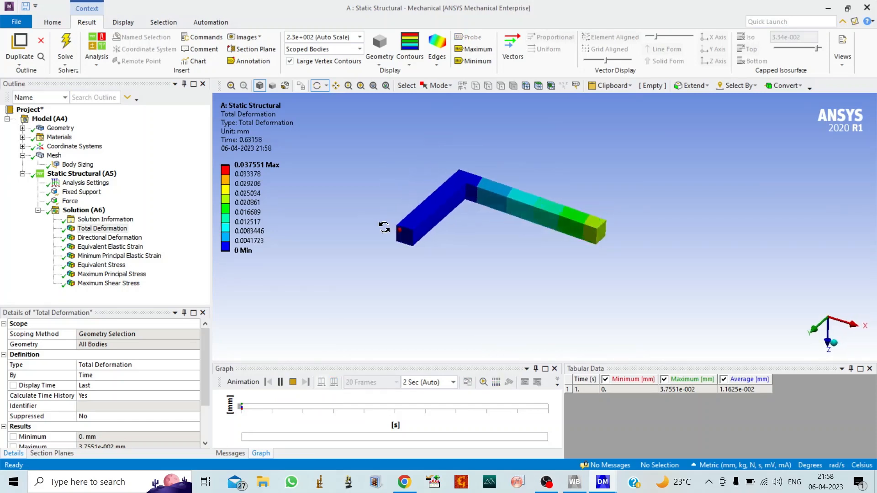
Step: Examine the Directional Deformation, Equivalent Elastic Strain and Minimum Principal Elastic Strain results by animating each one
left_click(110, 238)
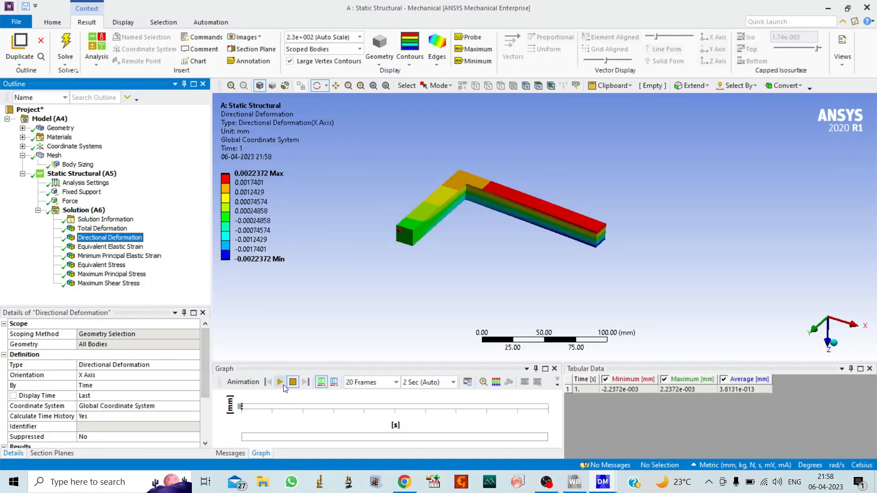
left_click(280, 382)
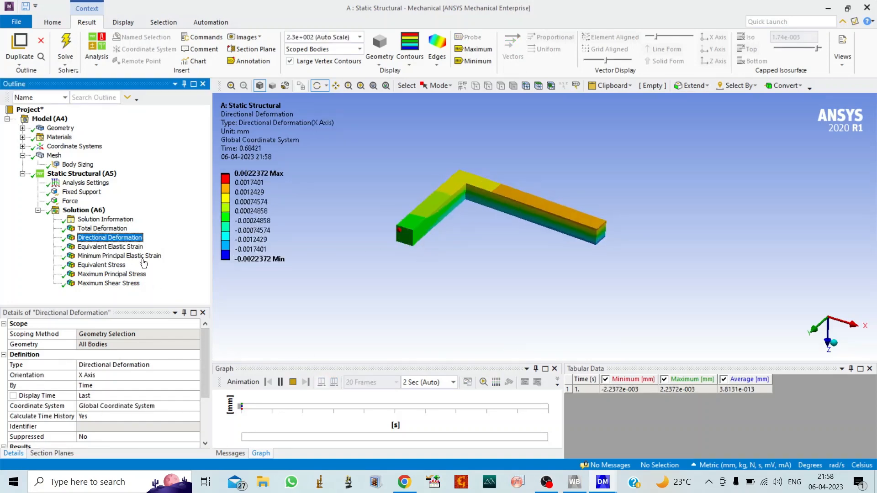
left_click(133, 247)
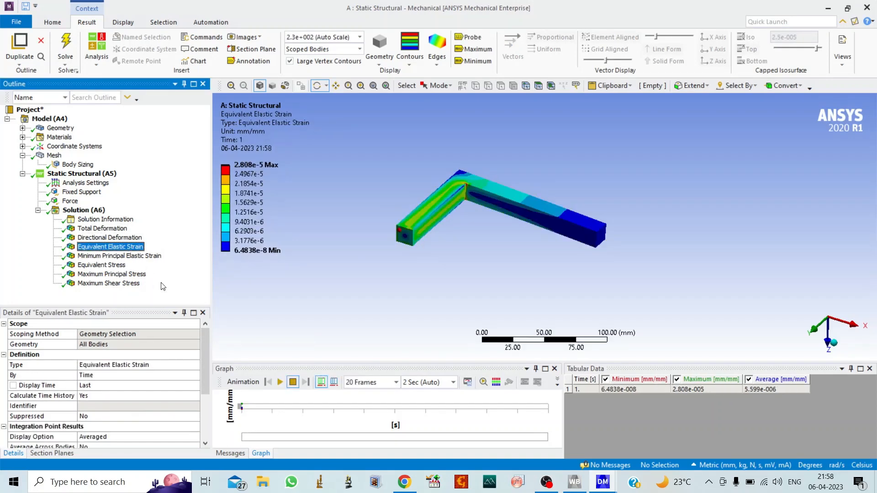
left_click(280, 382)
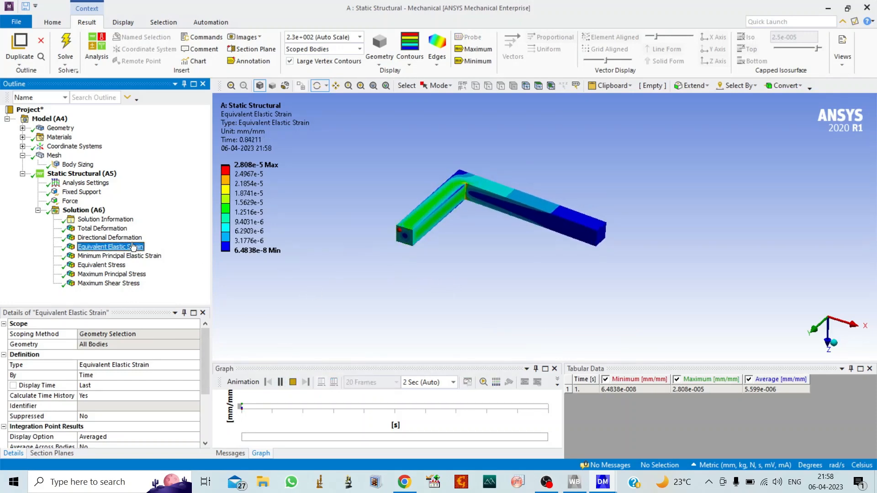
left_click(126, 256)
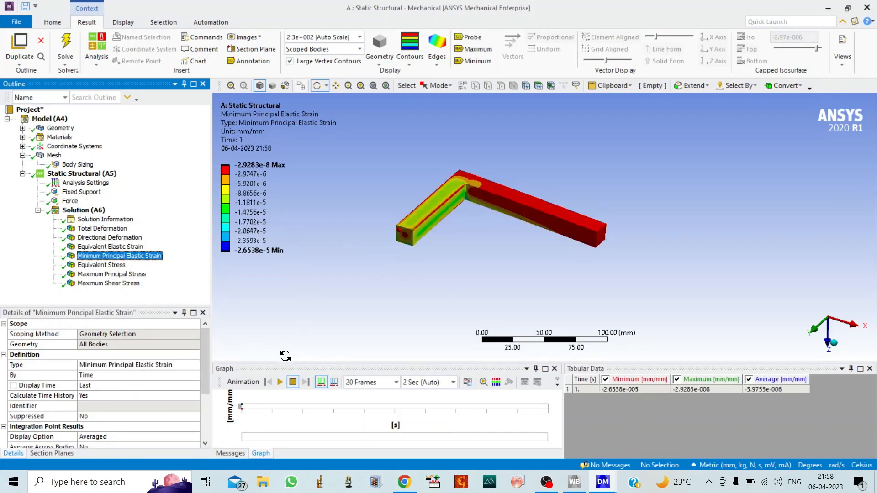
left_click(279, 382)
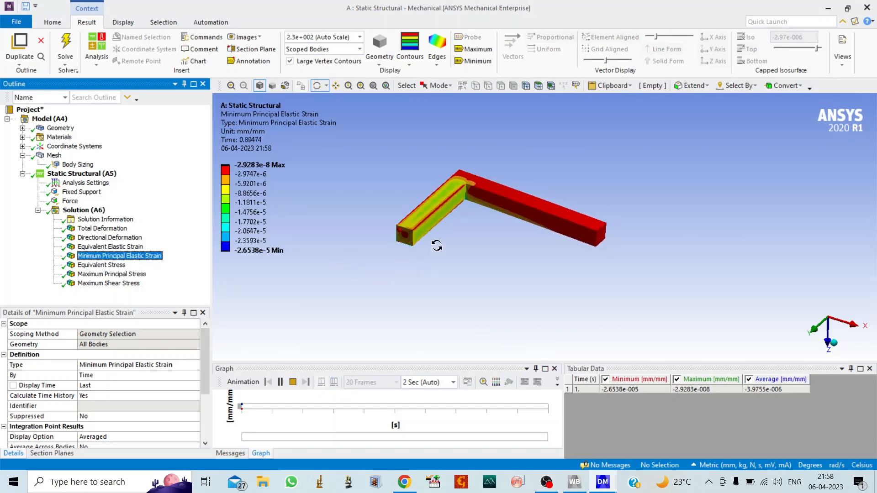
Step: Examine the Equivalent Stress, Maximum Principal Stress and Maximum Shear Stress results by animating each one
left_click(102, 265)
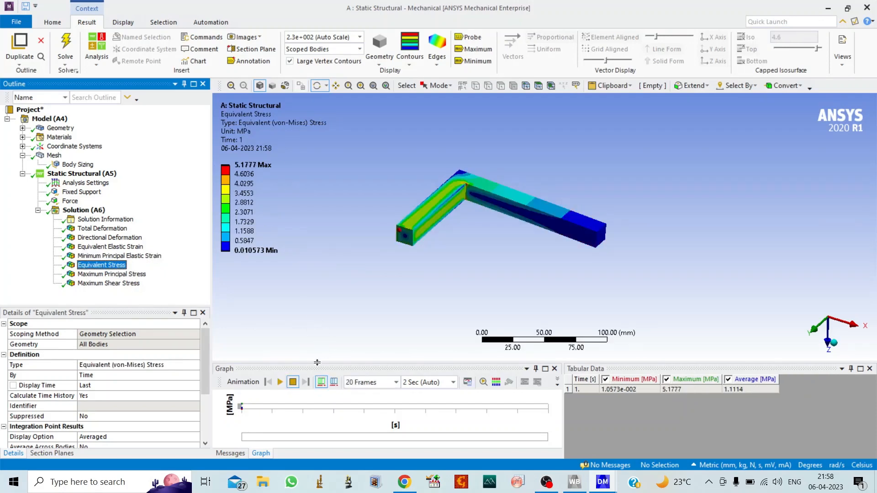
left_click(279, 382)
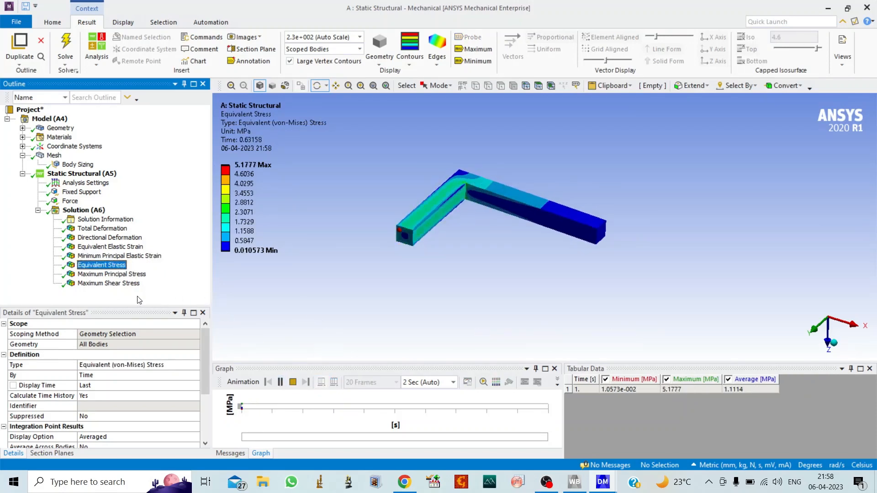
left_click(112, 274)
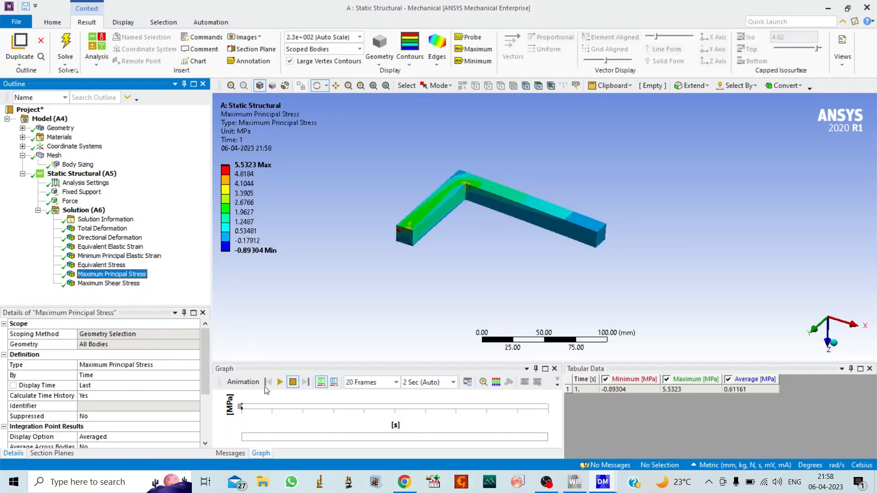
left_click(280, 383)
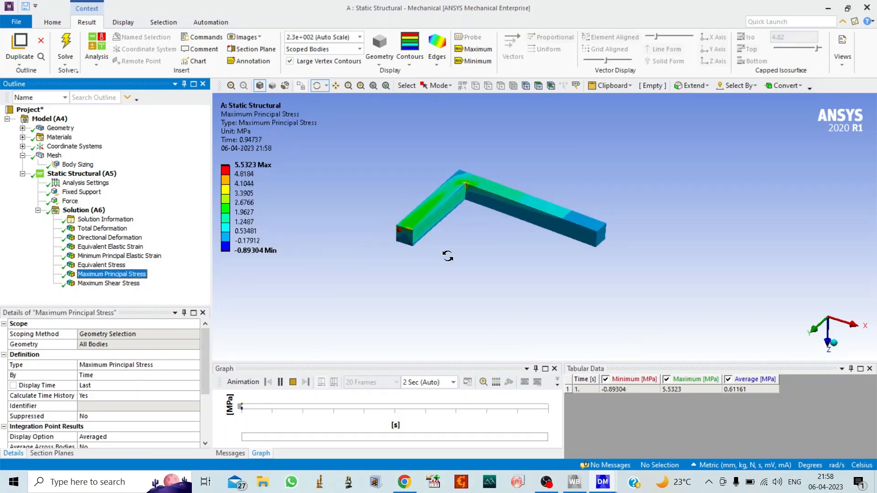
left_click(112, 283)
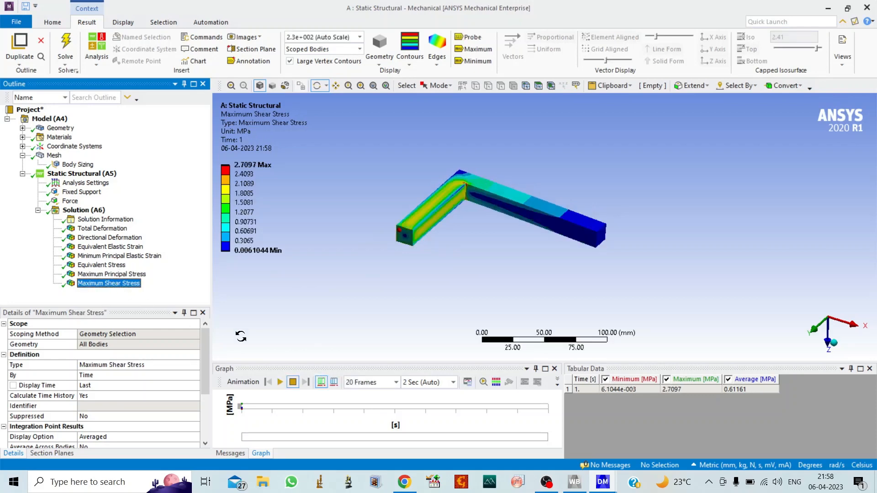
left_click(280, 382)
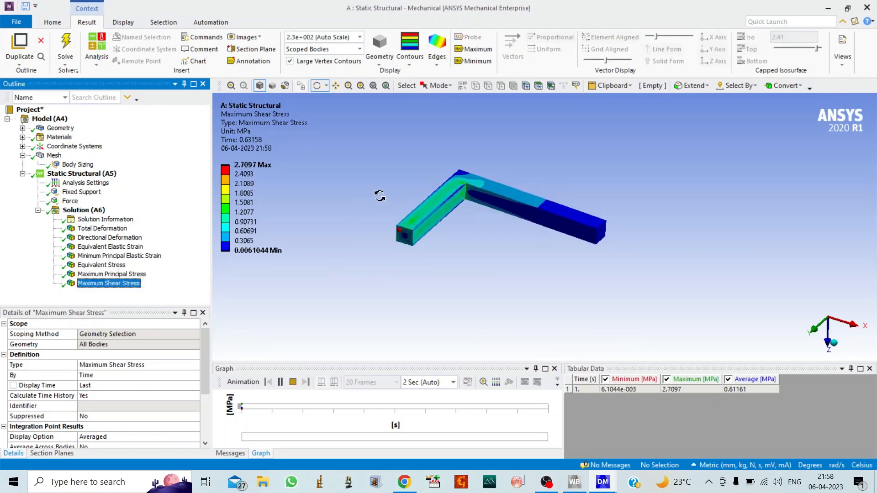